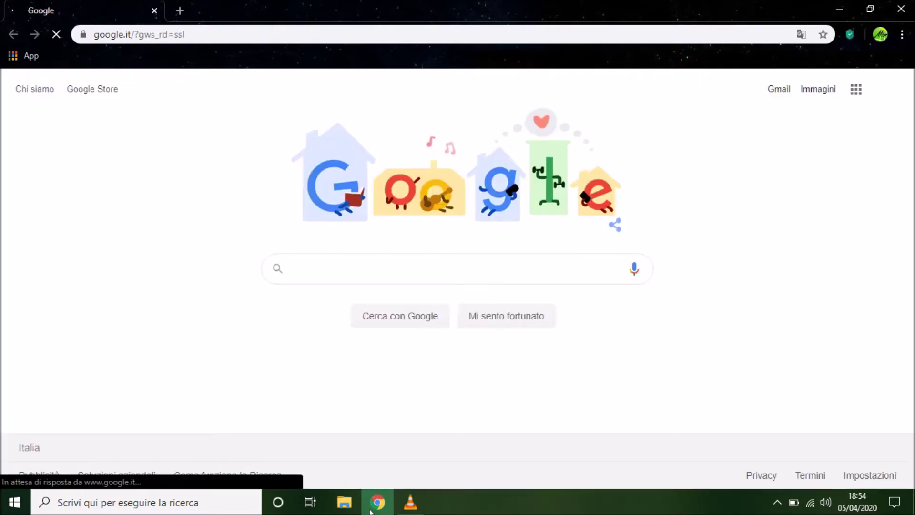
Search Google for 'alfresco' and open the first result, 'Alfresco Software e Servizi'
click(435, 272)
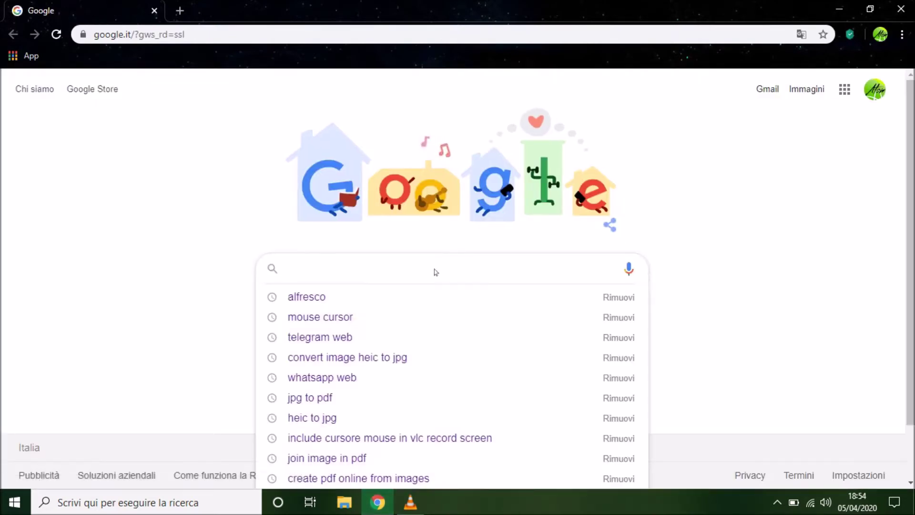
text(alfresco)
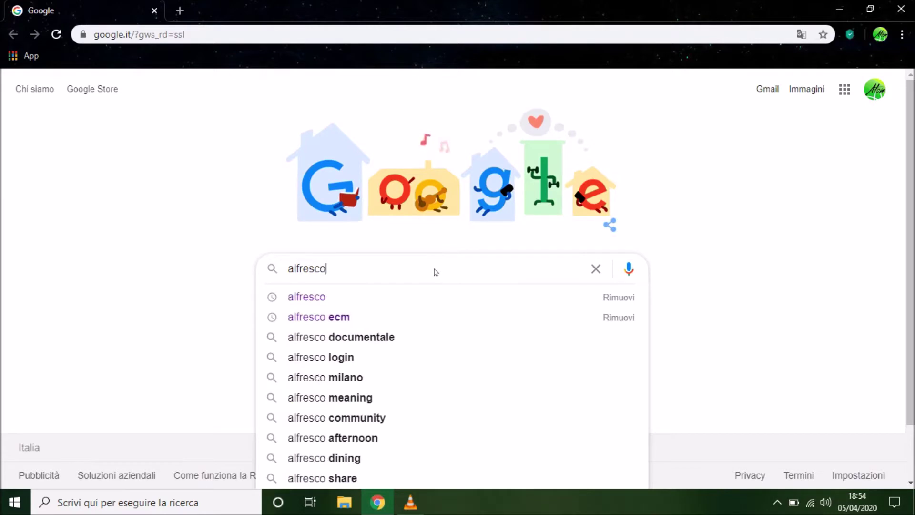
key(Return)
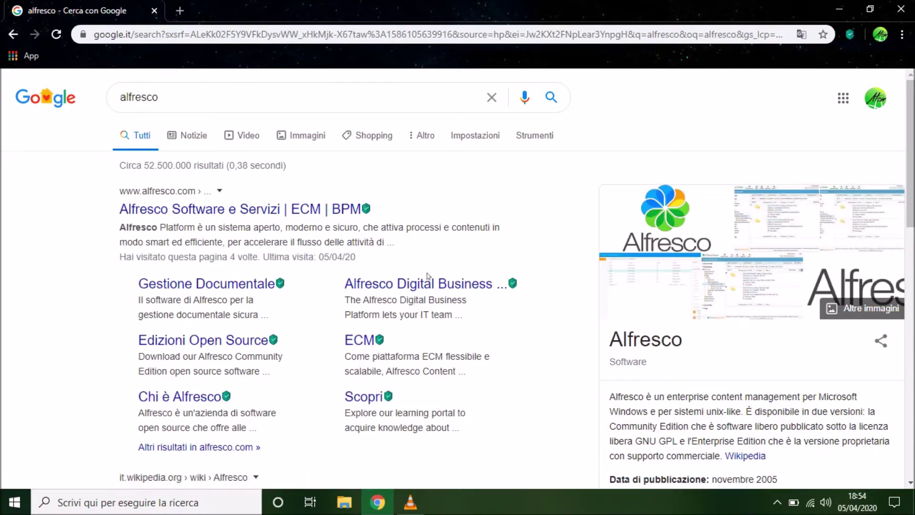
click(197, 210)
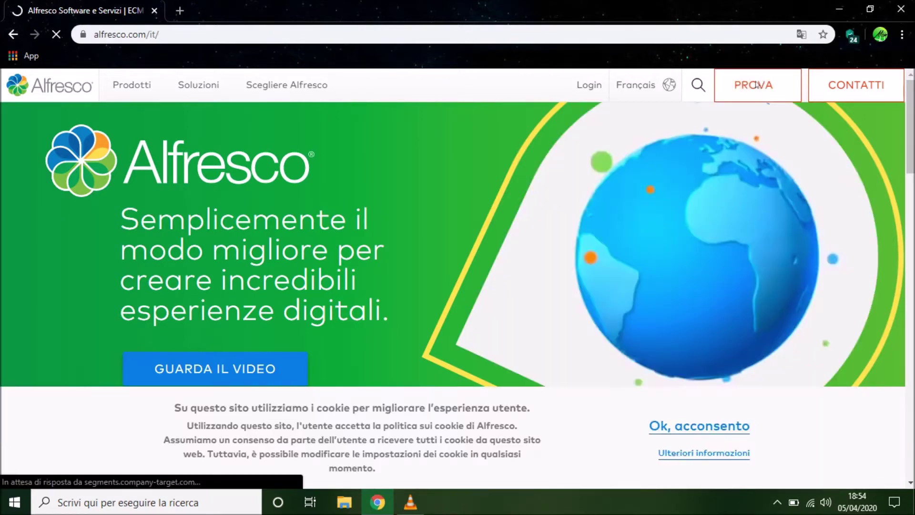
From the PROVA trial page, open the Alfresco Community Edition download page
click(757, 85)
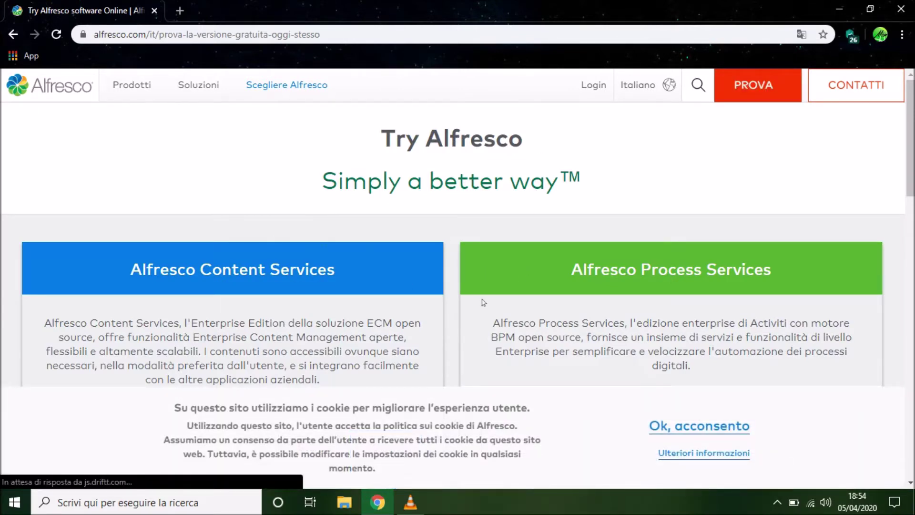
scroll(484, 302, down, 7)
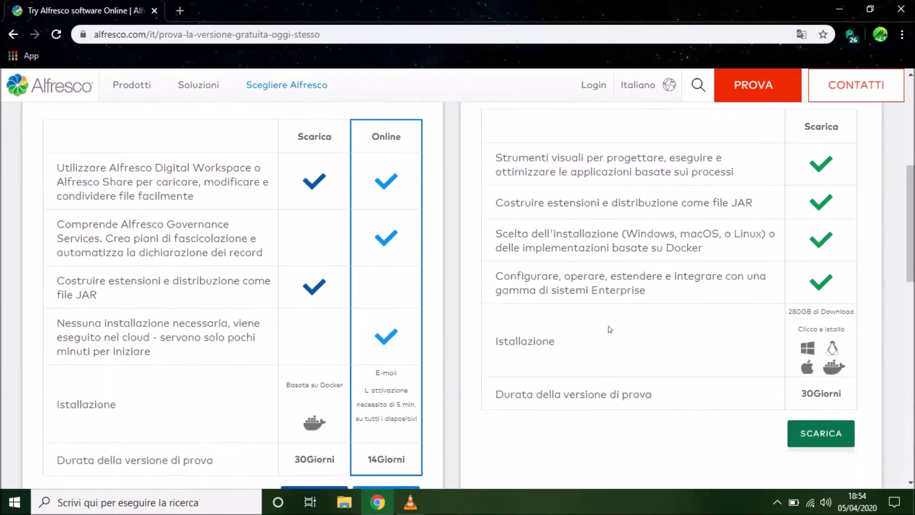
scroll(610, 329, down, 8)
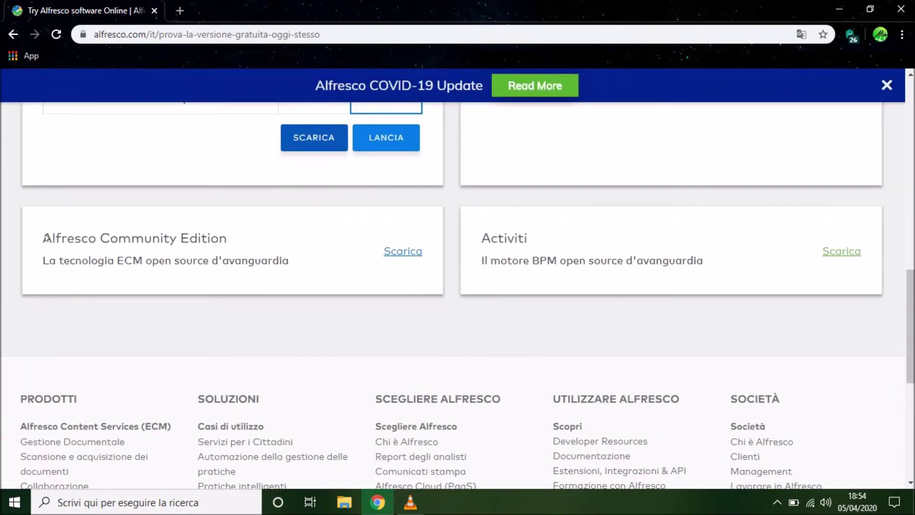
drag(44, 237, 238, 243)
click(222, 262)
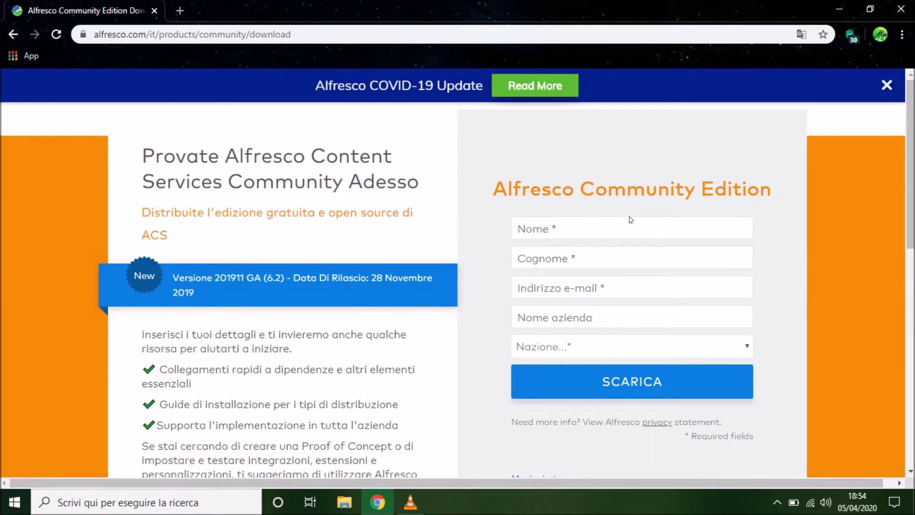
Dismiss the COVID-19 banner and skip the sign-up form with 'Maybe Later'
click(887, 86)
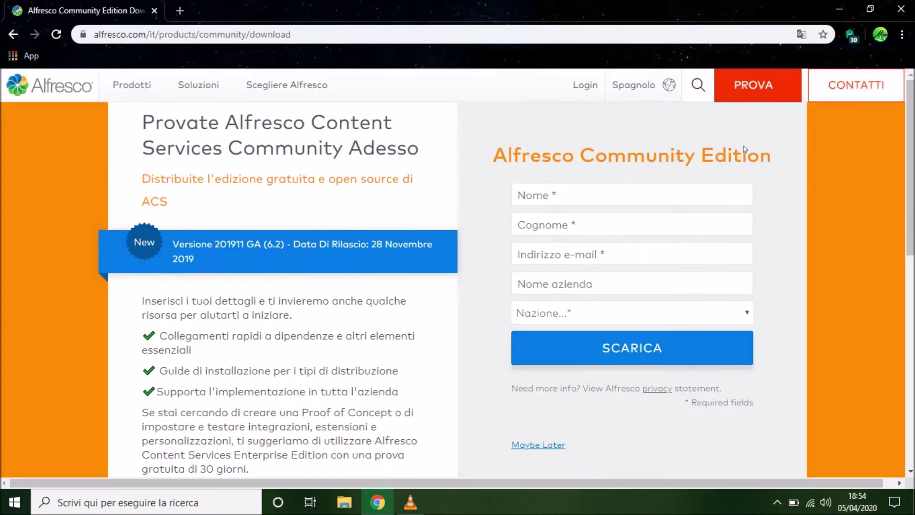
scroll(743, 145, down, 3)
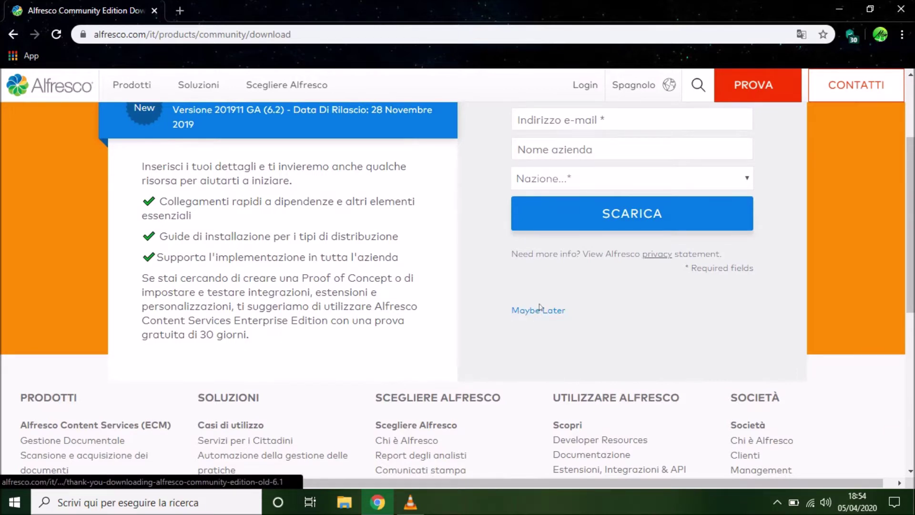
click(536, 311)
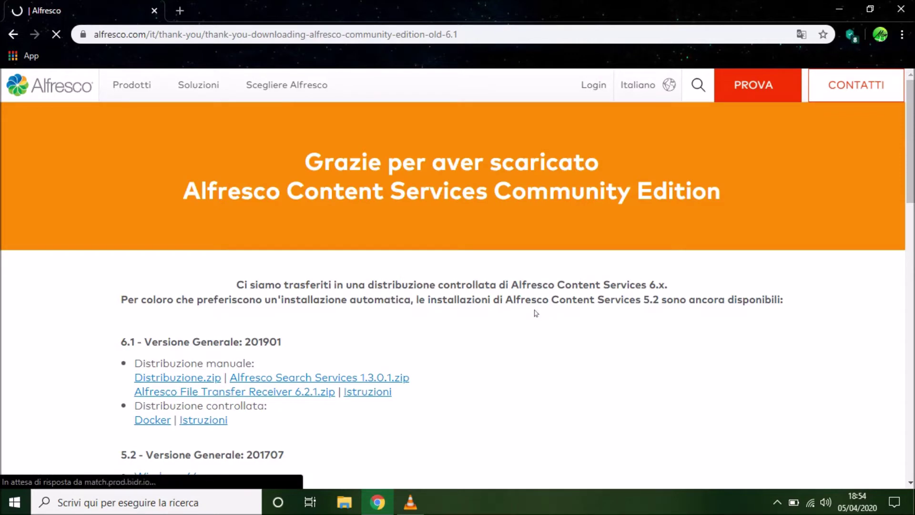
Start downloading the Community Edition 5.2 Windows 64 installer
scroll(530, 313, down, 3)
scroll(530, 312, down, 2)
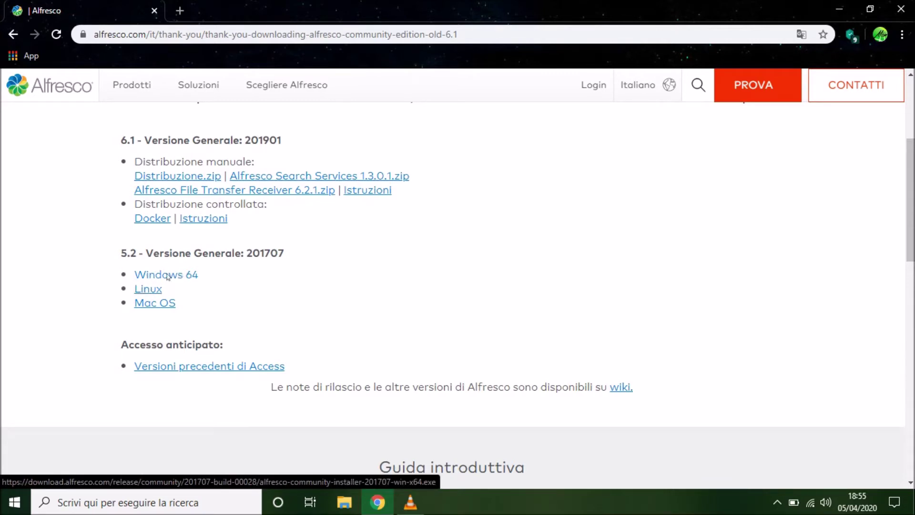
click(168, 275)
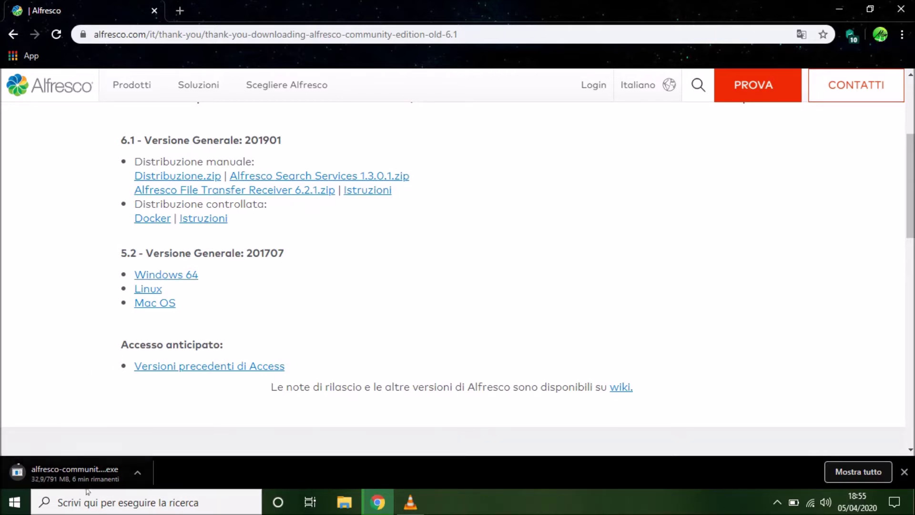
Cancel the 5.2 installer download, close the downloads bar and close Chrome
right_click(78, 475)
click(98, 466)
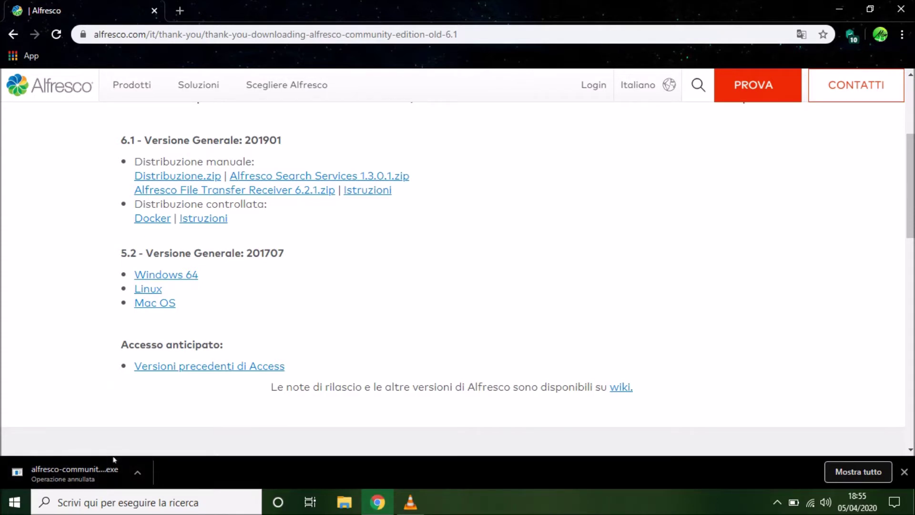
click(904, 472)
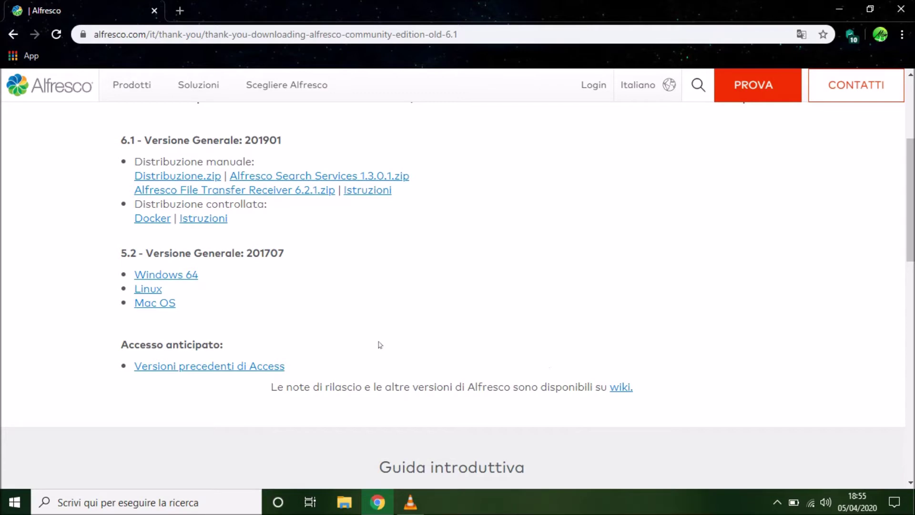
click(904, 8)
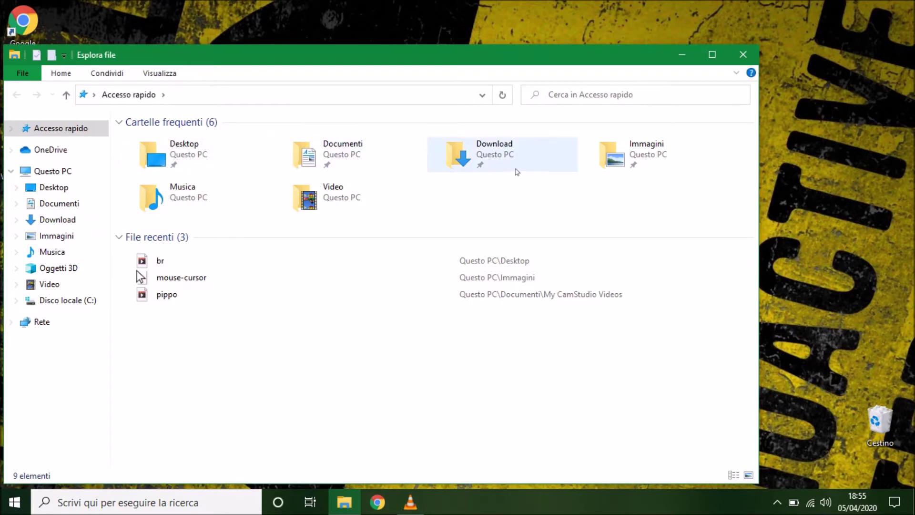
Launch alfresco-community-installer-201707 from the maximized Download folder
double_click(515, 157)
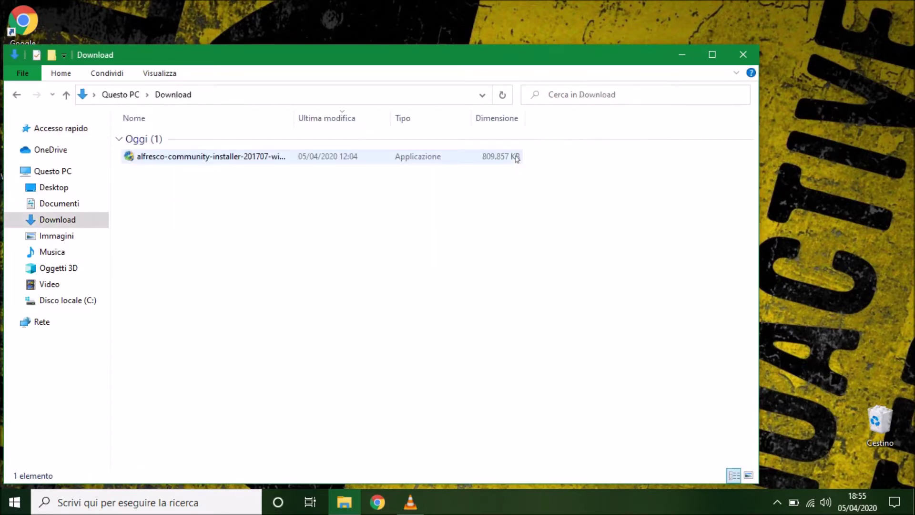
click(712, 54)
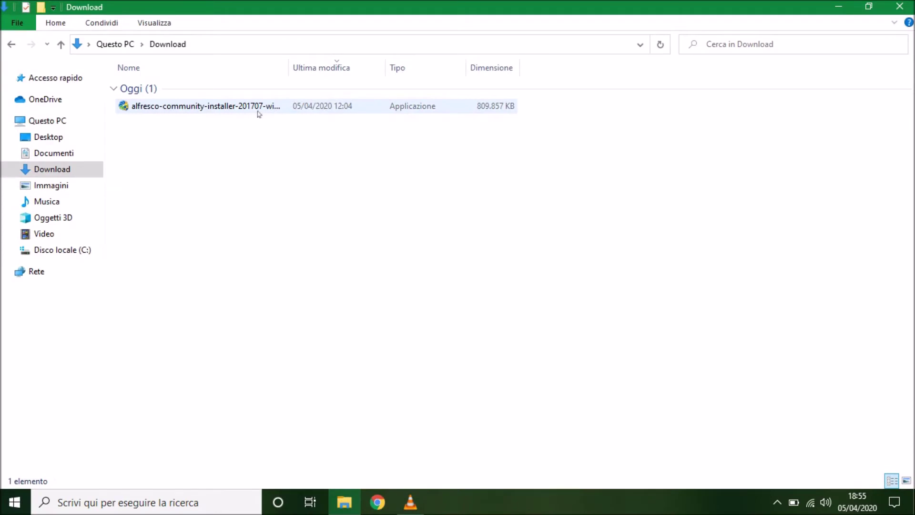
double_click(194, 109)
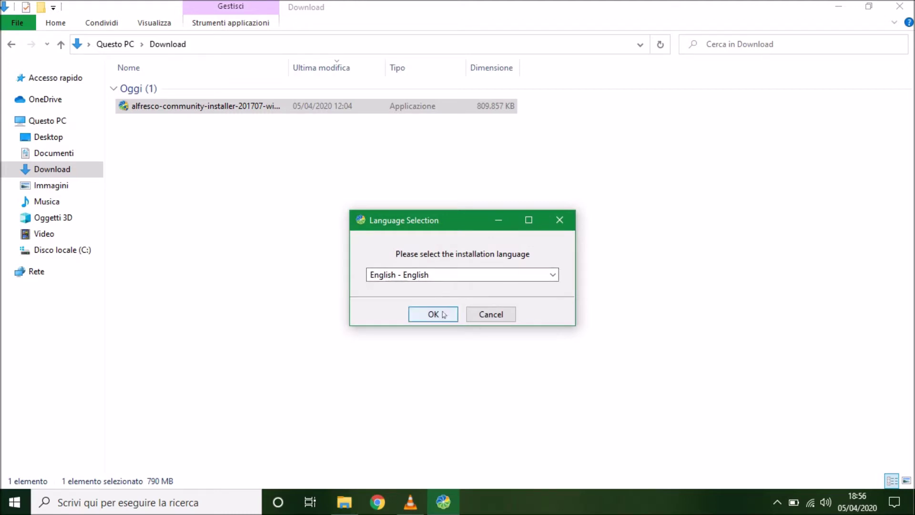
Choose English as the installer language and move past the welcome page
click(460, 280)
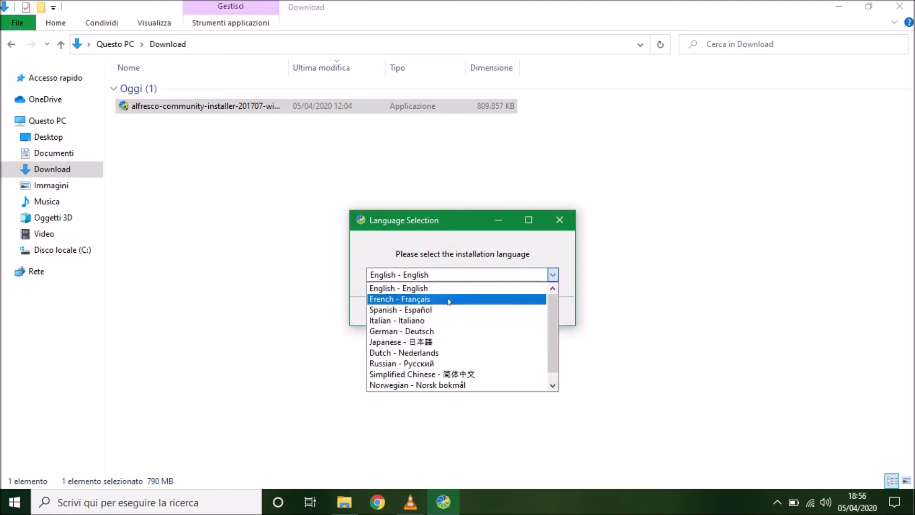
scroll(445, 351, down, 1)
scroll(438, 334, up, 1)
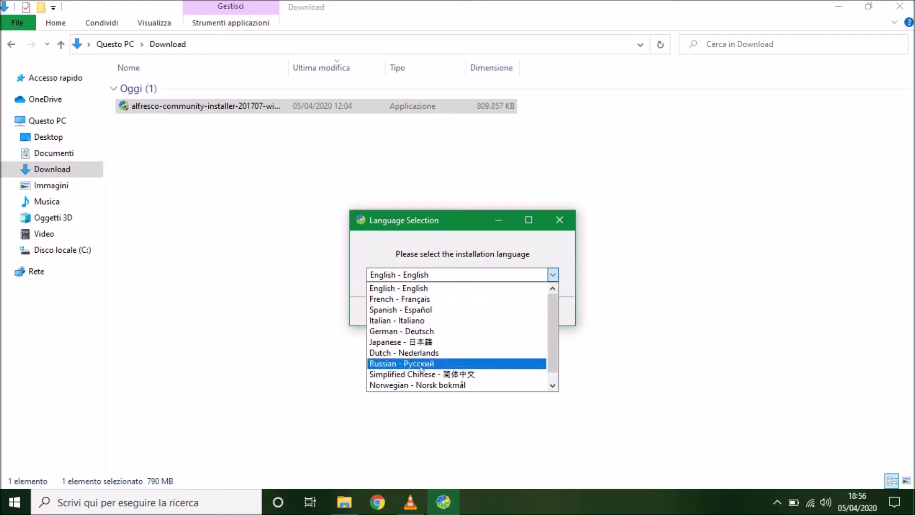
click(422, 287)
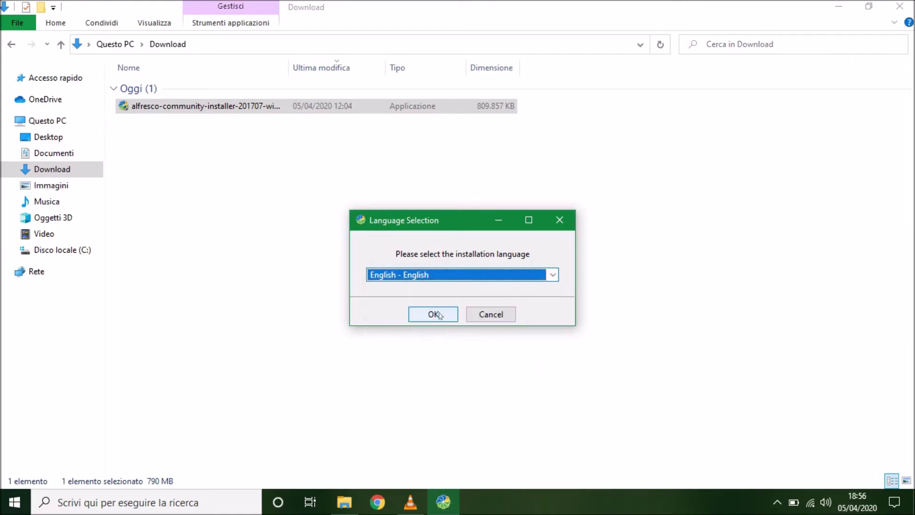
click(434, 314)
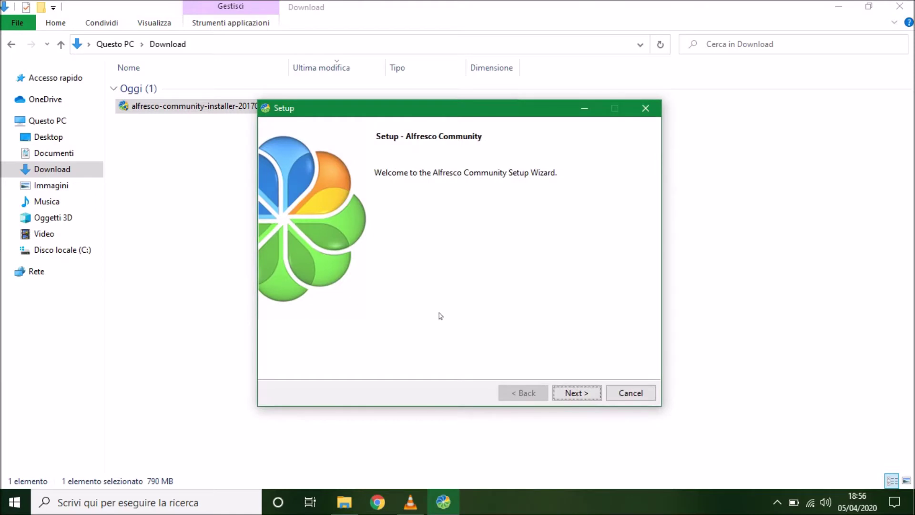
click(585, 395)
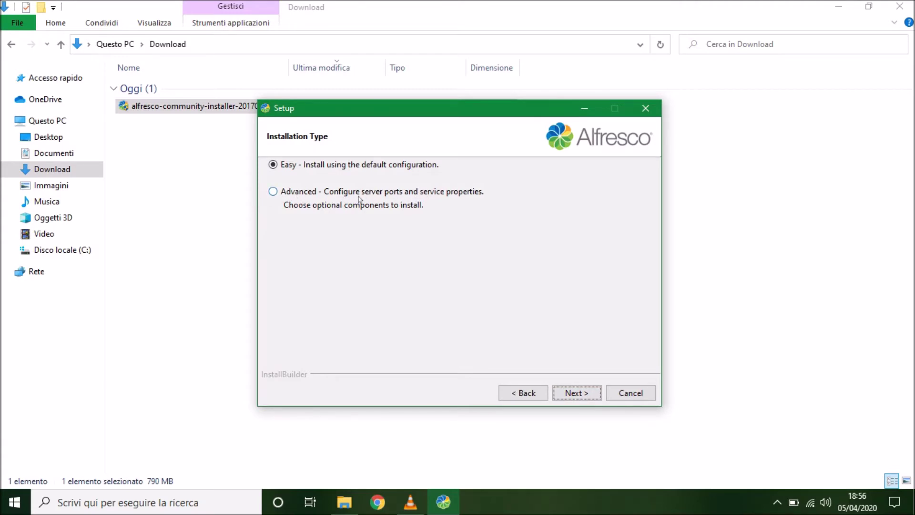
Choose Advanced installation and keep the default C:\alfresco-community install folder
click(271, 192)
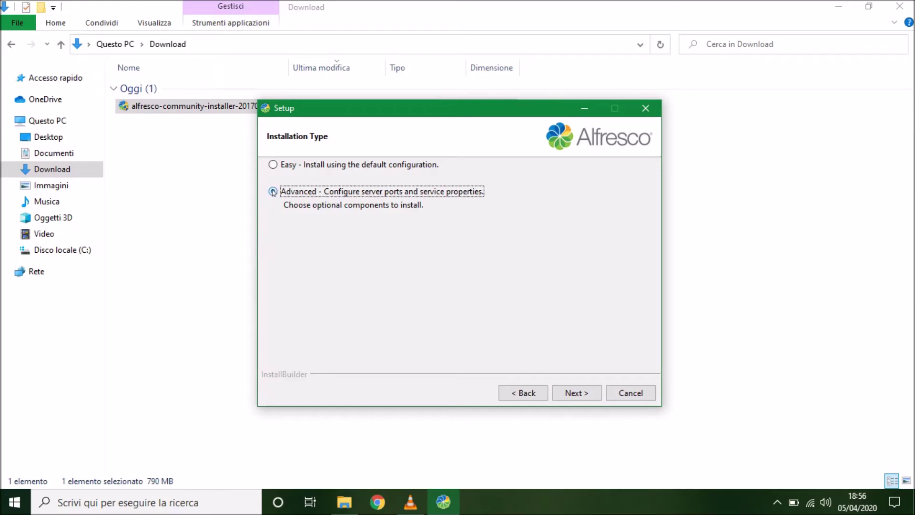
click(577, 393)
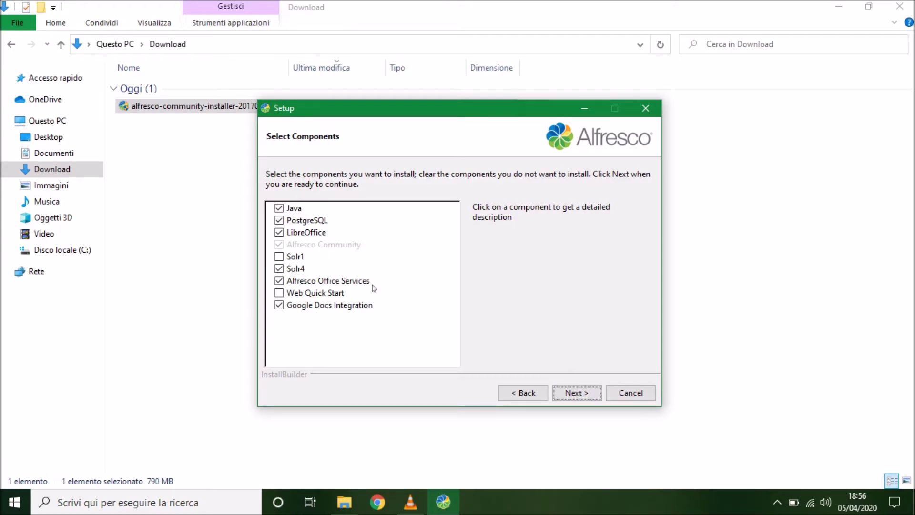
click(577, 392)
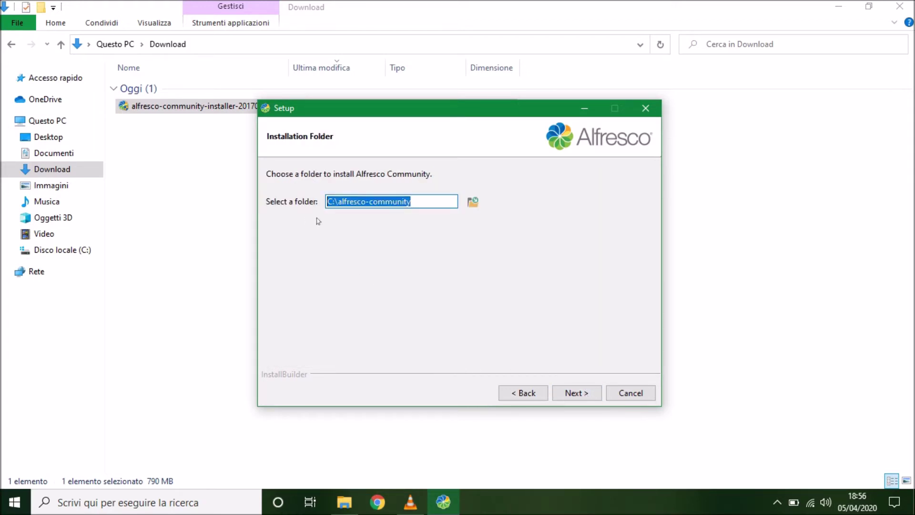
click(472, 202)
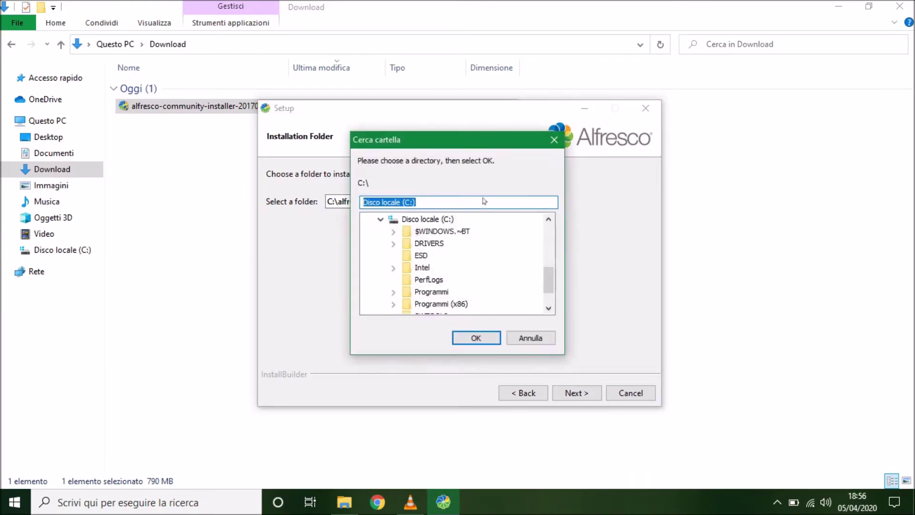
click(554, 140)
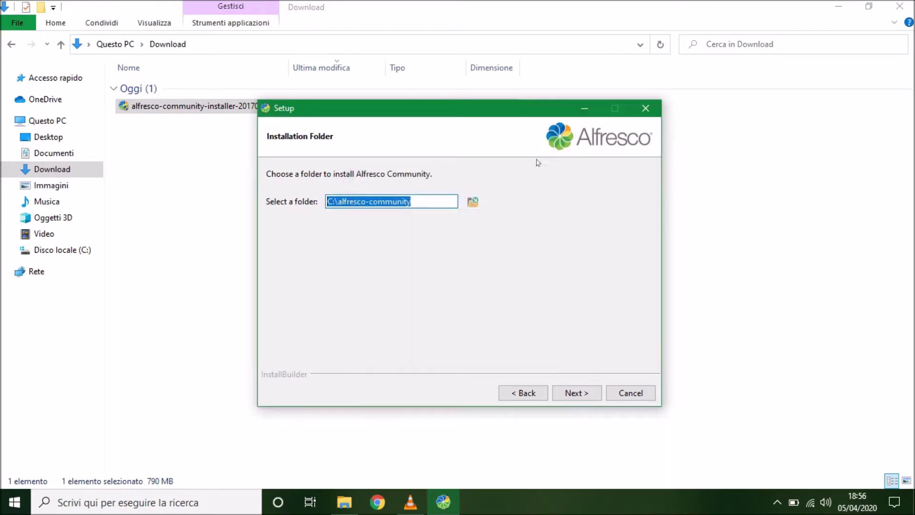
click(577, 393)
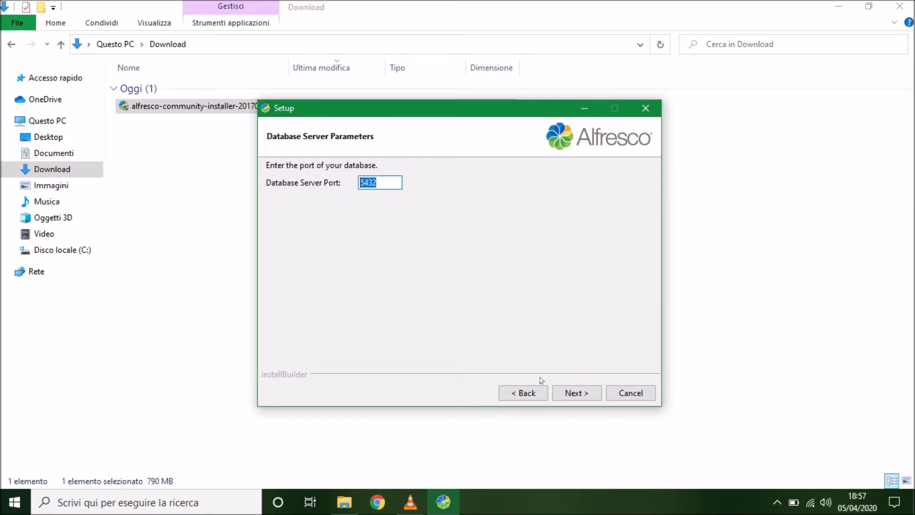
Accept database port 5432 and review Tomcat defaults: 127.0.0.1, ports 8080, 8005, 8443, 8009
click(578, 393)
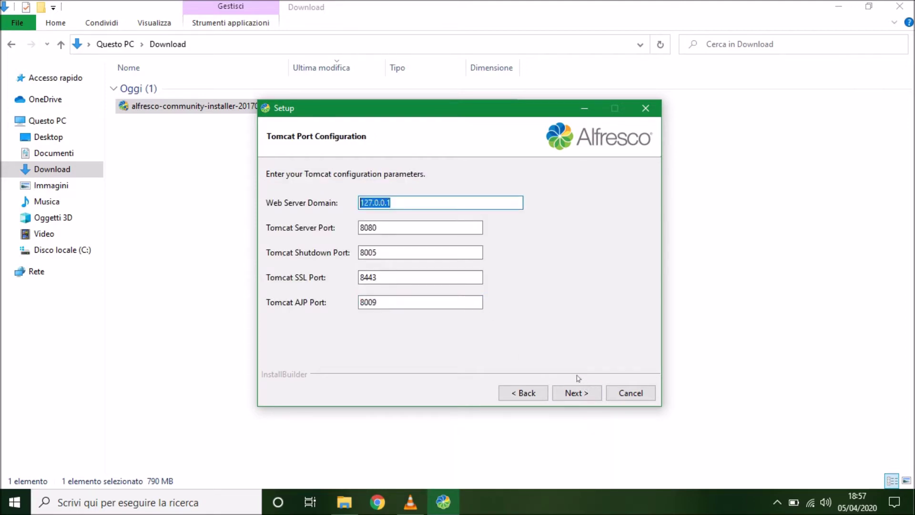
click(403, 206)
drag(419, 202, 354, 201)
click(416, 207)
drag(392, 207, 308, 207)
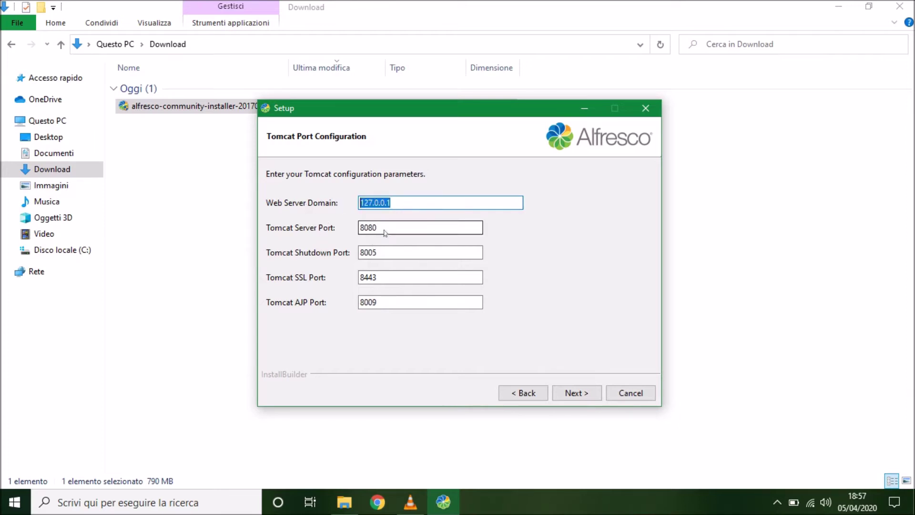
drag(385, 233, 350, 231)
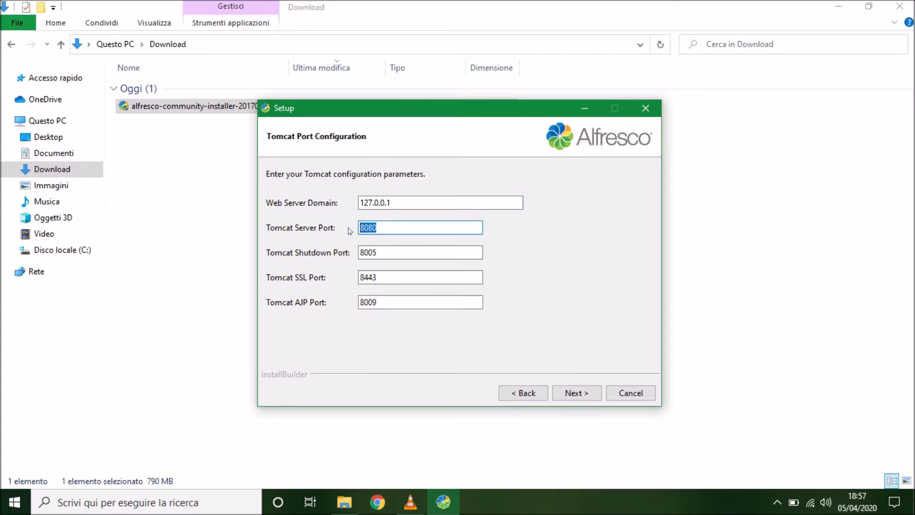
drag(388, 254, 334, 256)
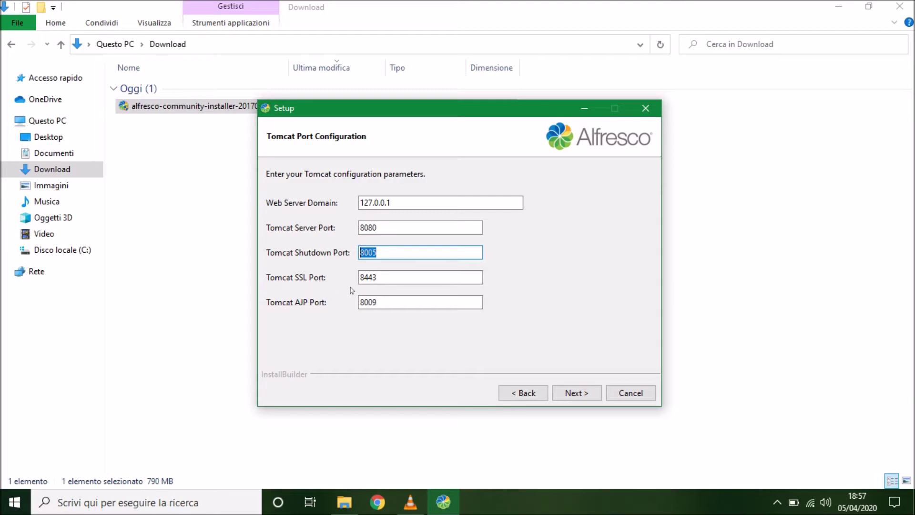
drag(404, 283, 343, 279)
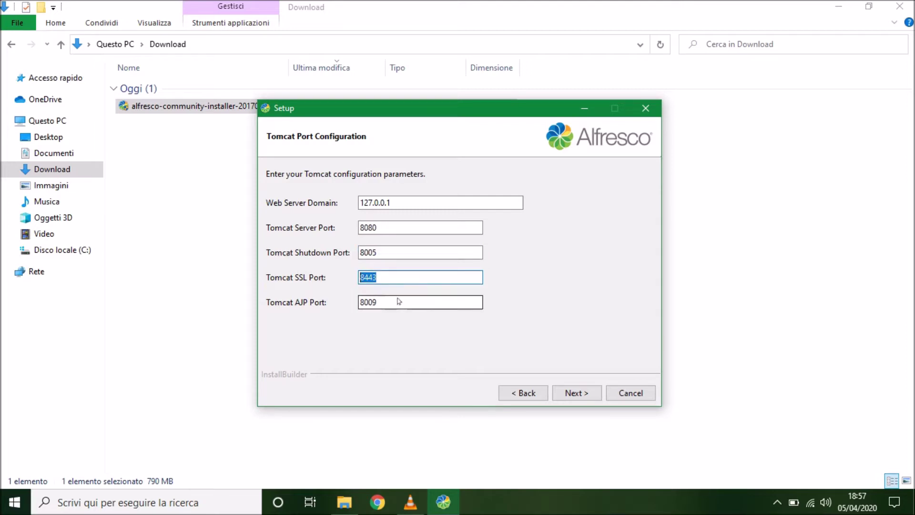
drag(399, 302, 344, 301)
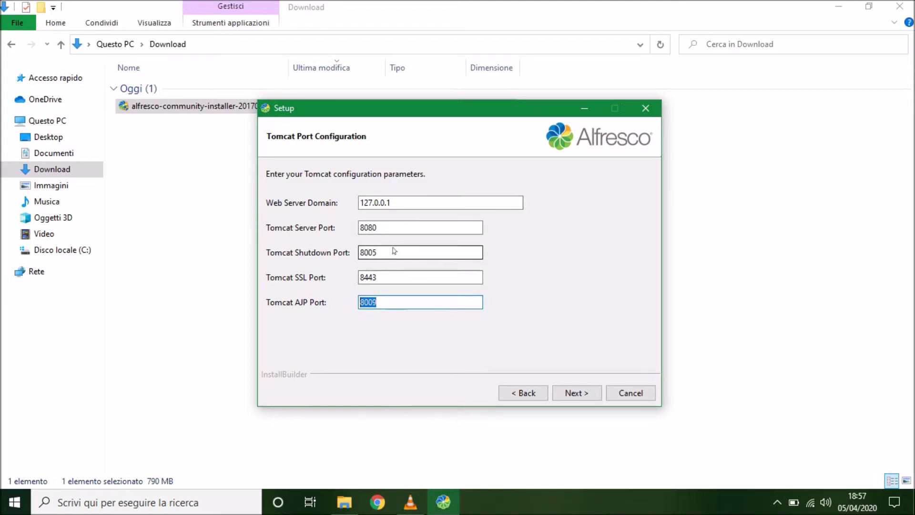
click(400, 204)
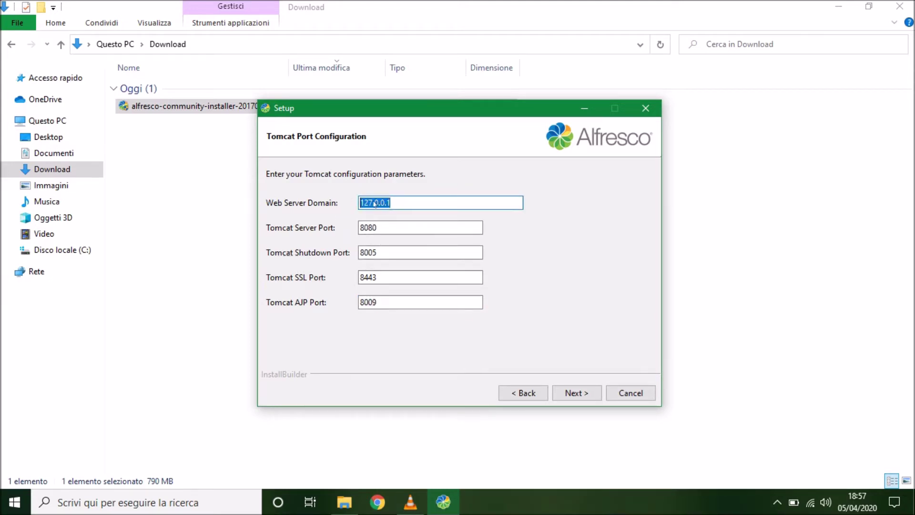
Keep the default Tomcat ports, LibreOffice port 8100 and FTP port 21
click(573, 392)
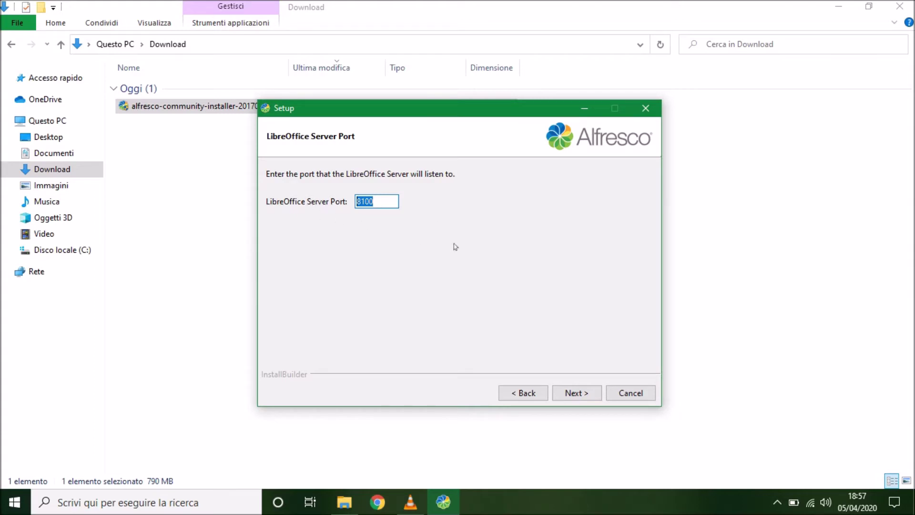
click(577, 393)
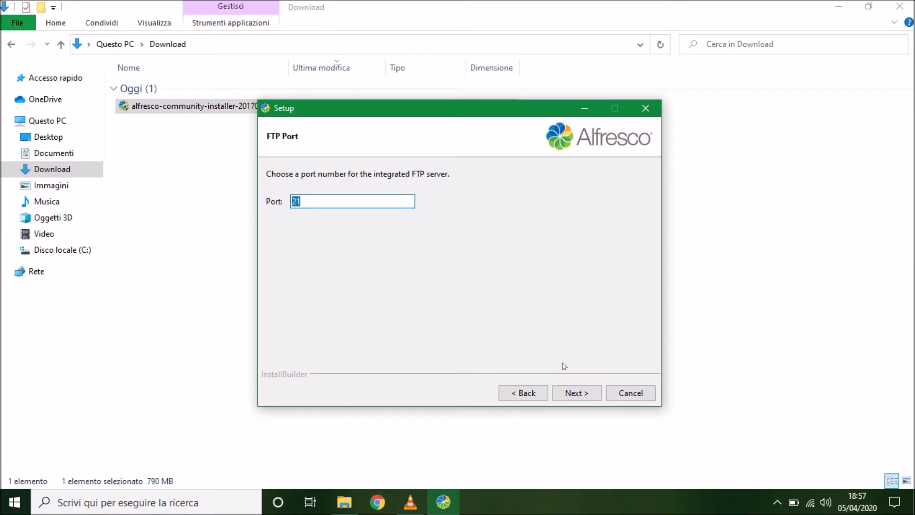
click(577, 393)
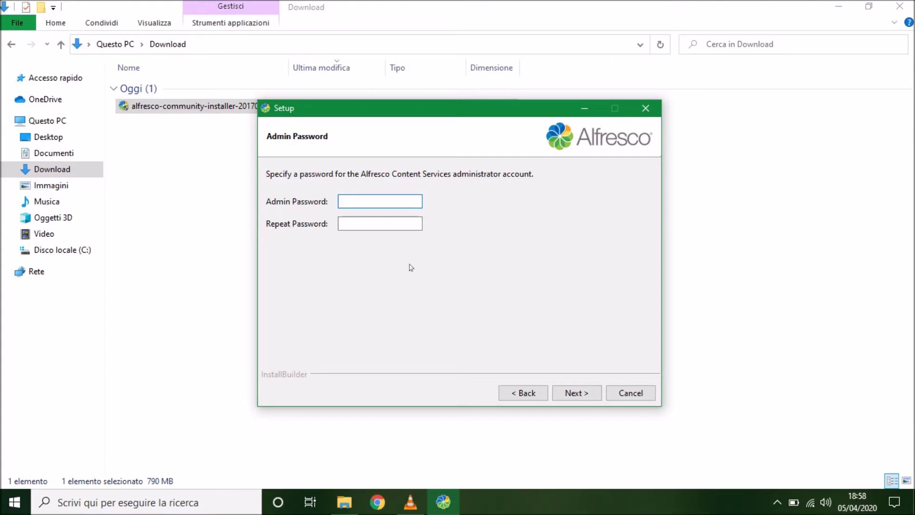
Enter and confirm the administrator password, then keep Manual service startup
text(admin)
click(398, 226)
text(admi)
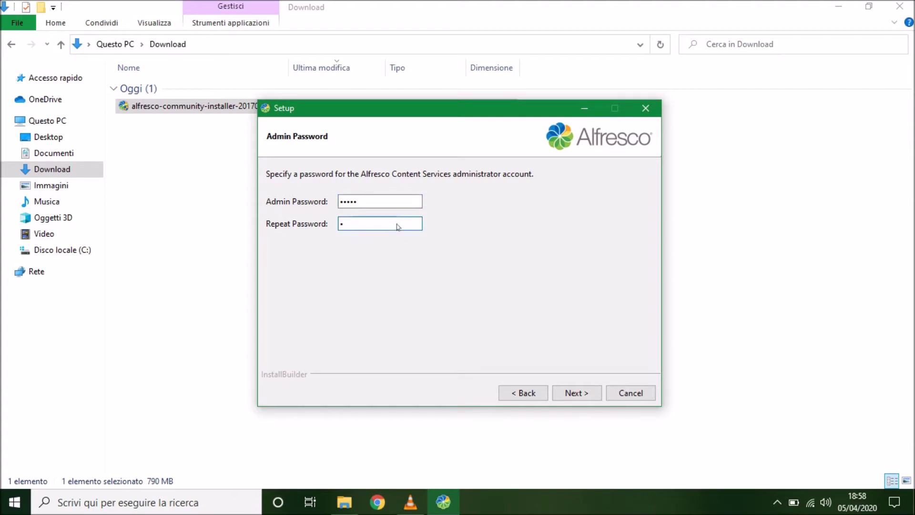
text(n)
click(578, 392)
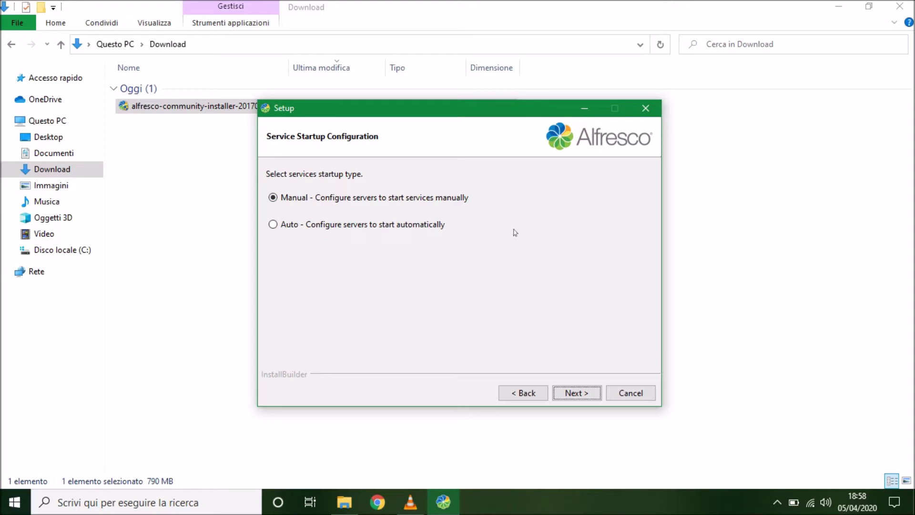
click(573, 391)
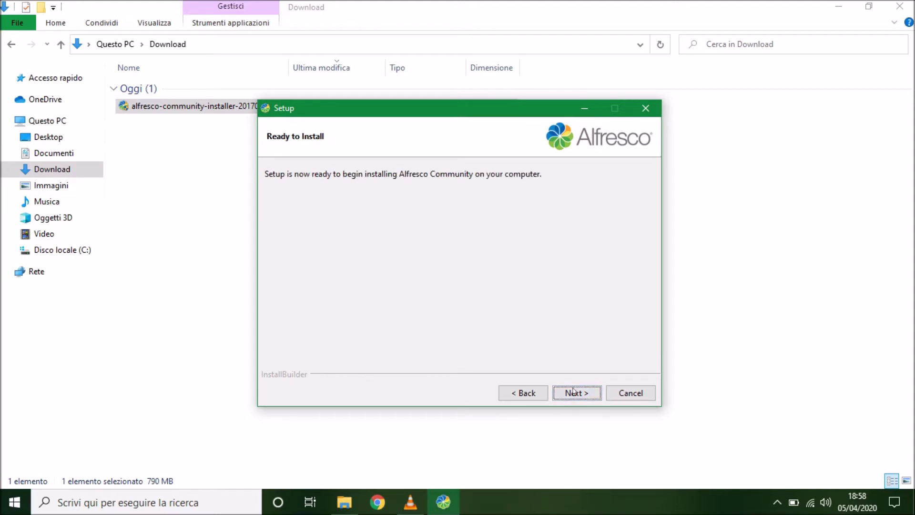
Run the Alfresco Community installation and untick viewing the readme on the completion page
click(573, 391)
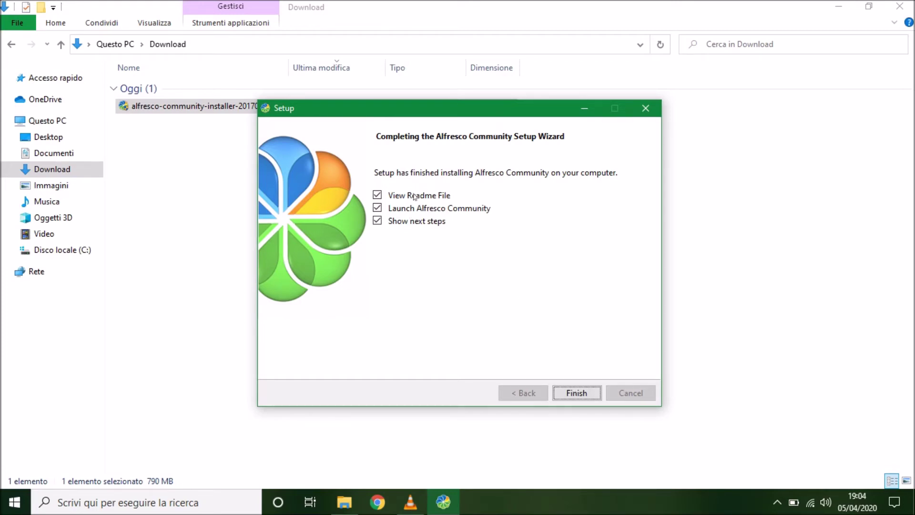
click(377, 208)
Finish the installer wizard with launching Alfresco and showing next steps turned off
click(377, 195)
click(377, 220)
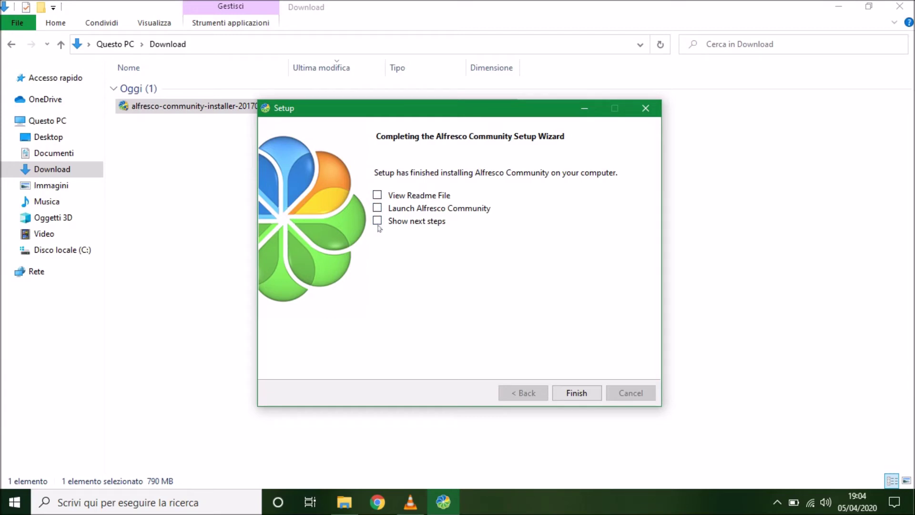
click(584, 394)
Delete the Alfresco installer file from the Download folder and close that window
click(584, 394)
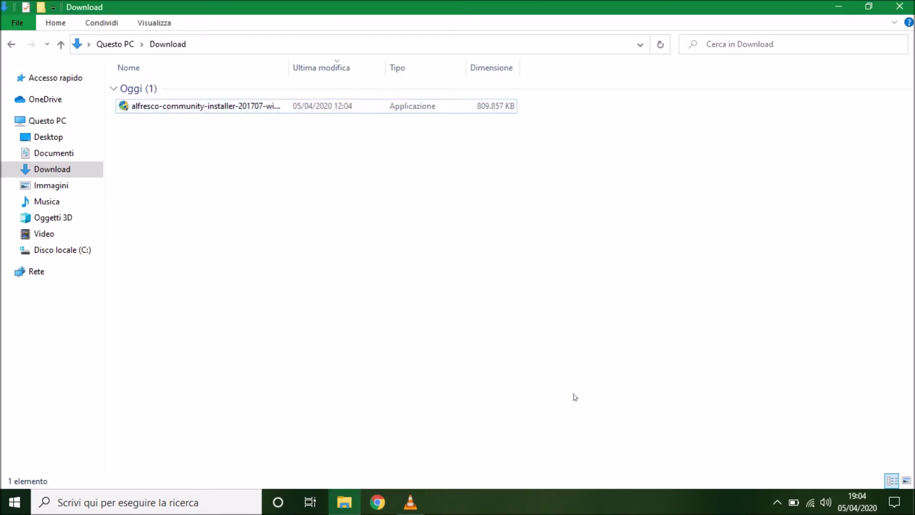
click(290, 109)
key(Delete)
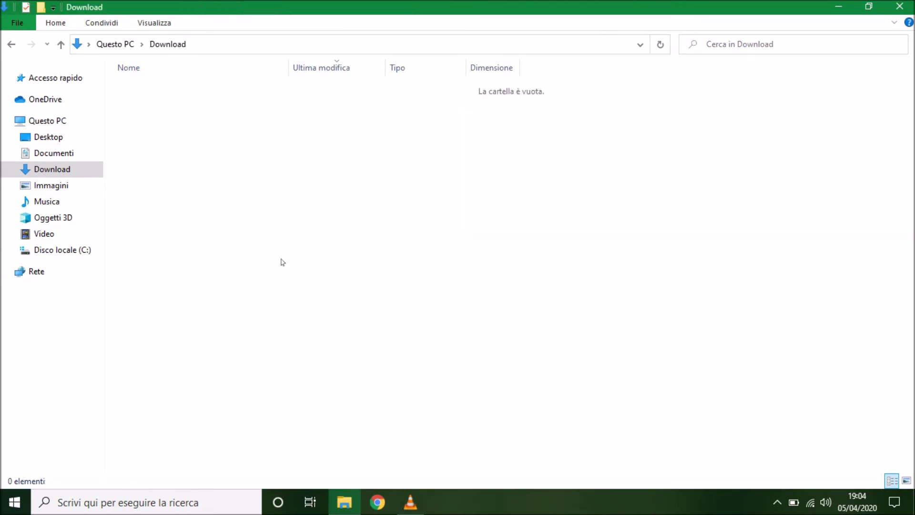
click(898, 7)
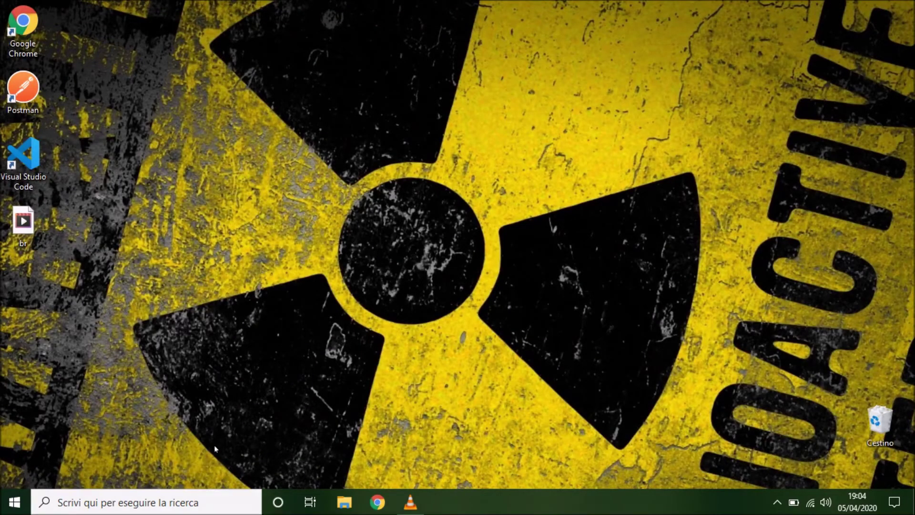
Search Windows for 'al' and open the Alfresco Community Manager Tool's file location
click(215, 506)
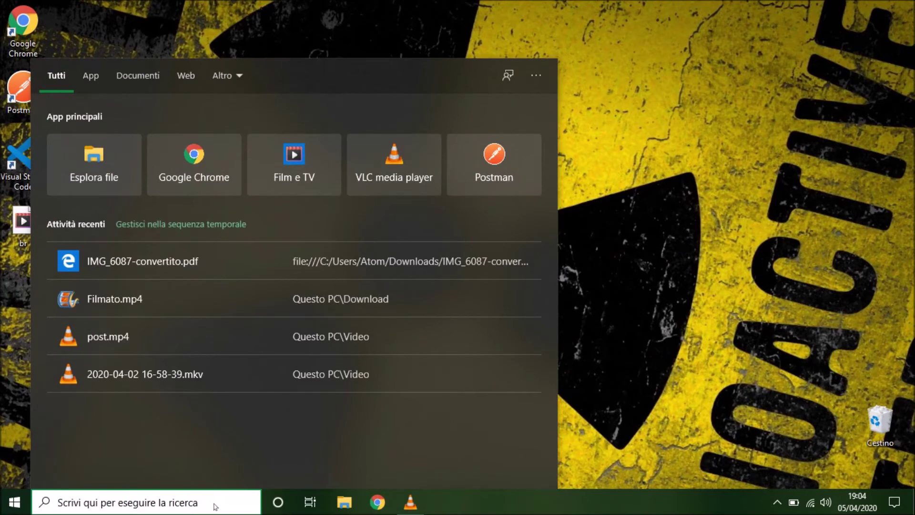
text(a)
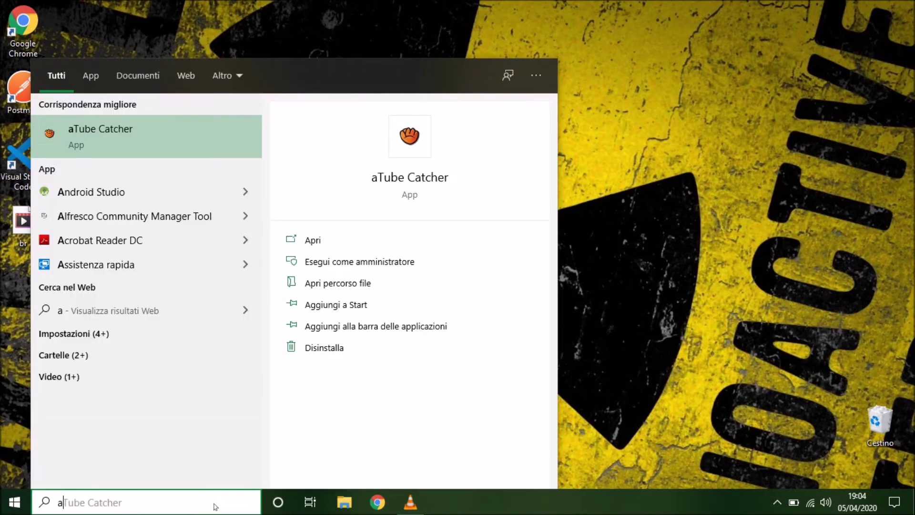
text(l)
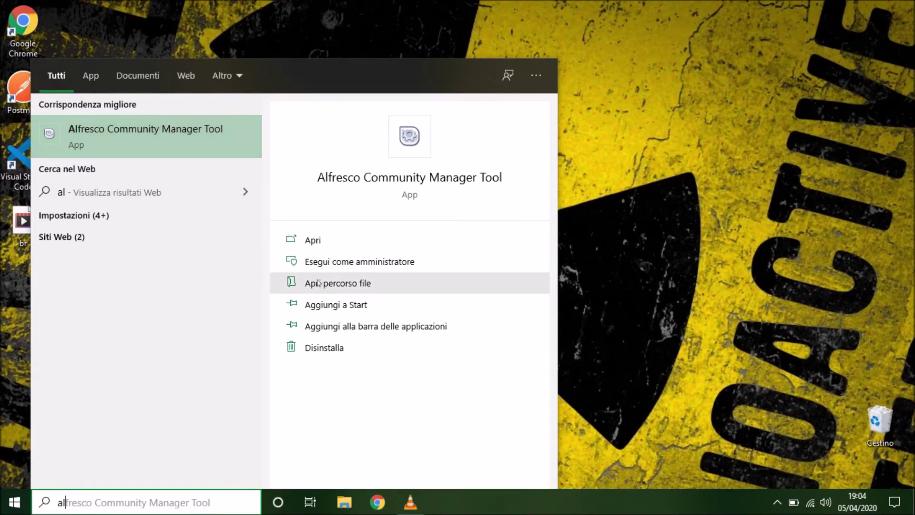
right_click(211, 143)
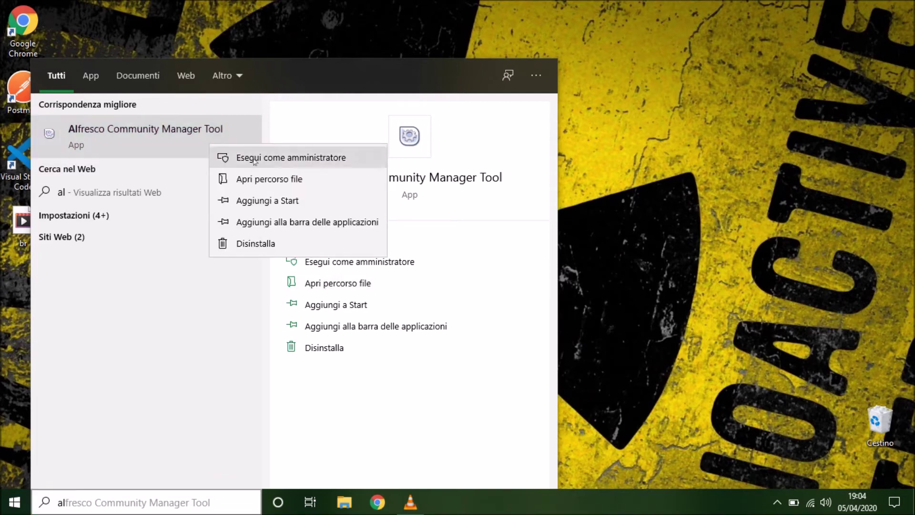
click(273, 180)
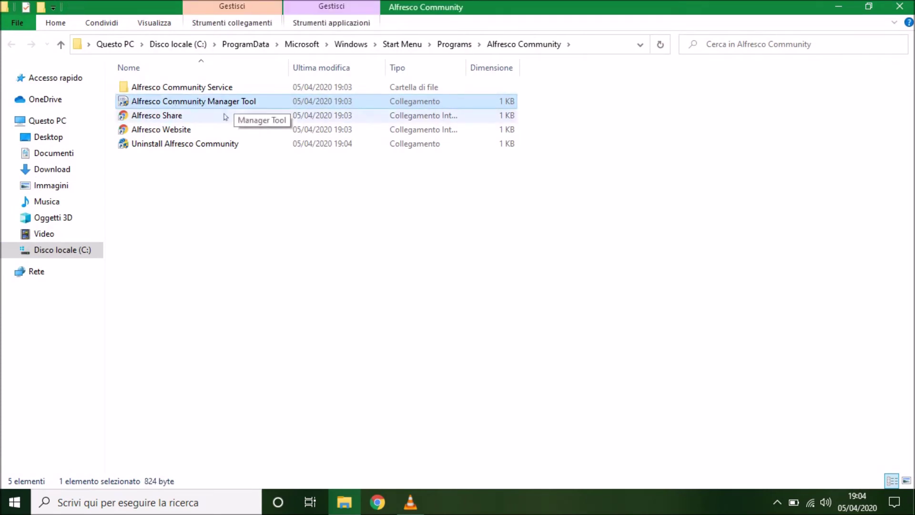
Send a Manager Tool shortcut to the desktop and close the Alfresco Community folder
right_click(213, 101)
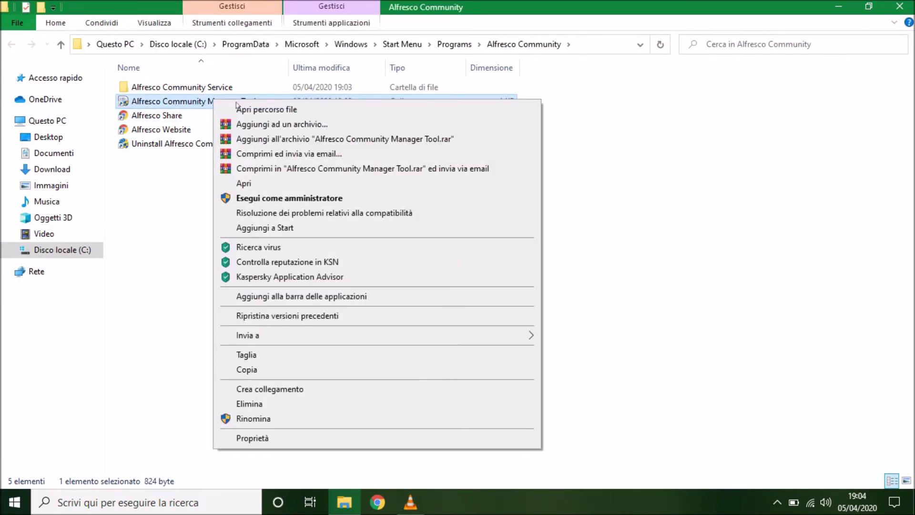
mouse_move(478, 336)
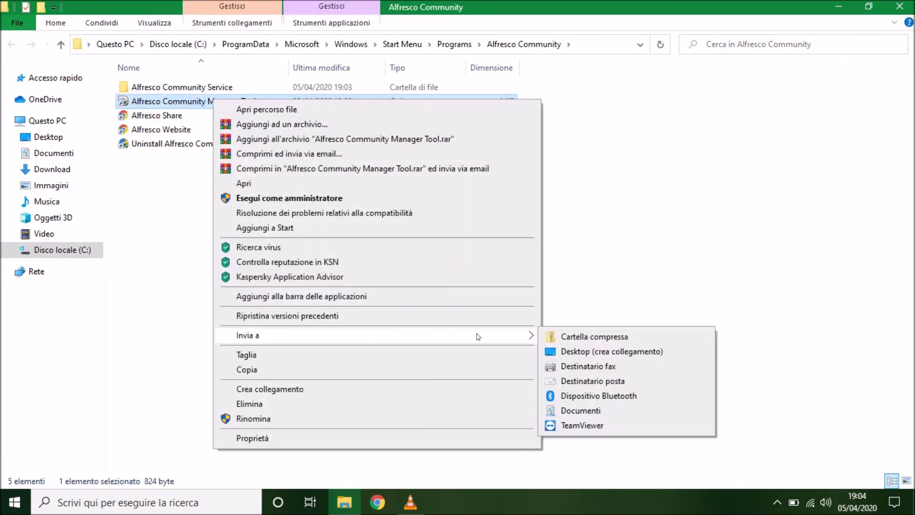
click(615, 351)
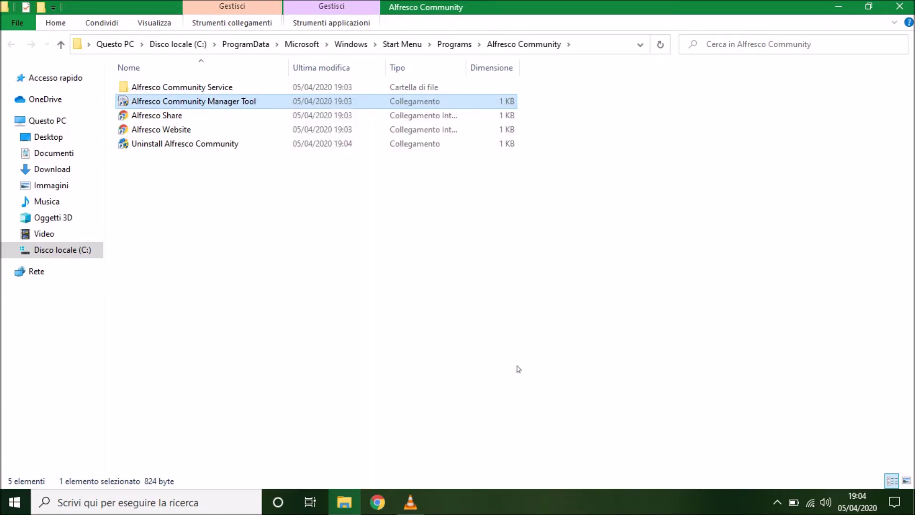
click(899, 6)
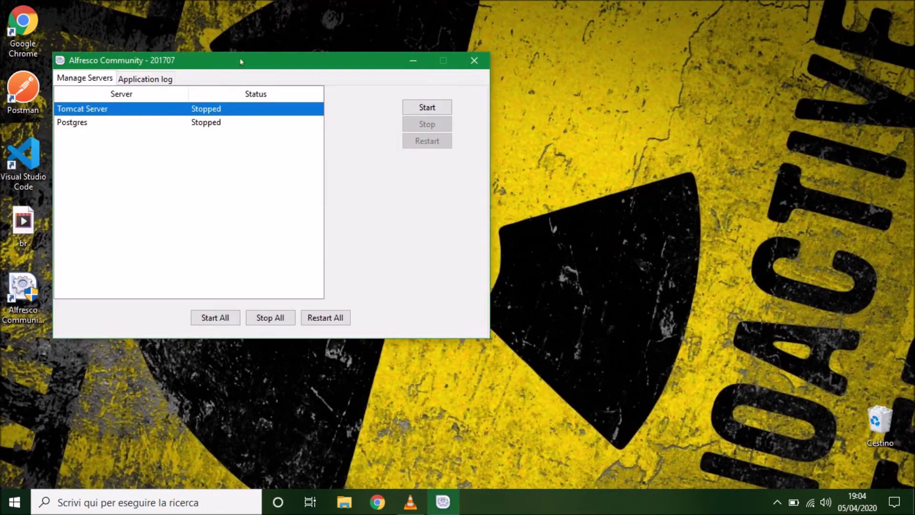
drag(241, 62, 307, 62)
click(257, 125)
click(256, 110)
click(255, 123)
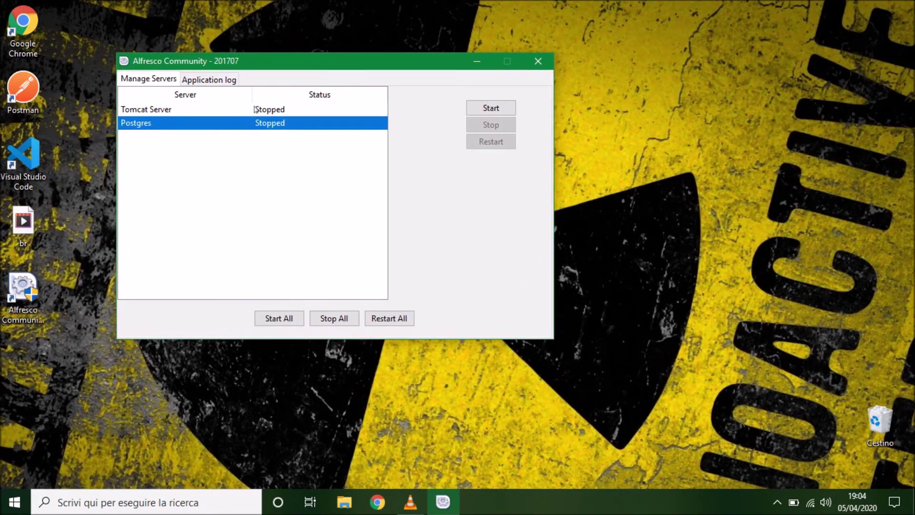
click(257, 110)
click(261, 122)
click(262, 113)
click(262, 122)
click(262, 112)
click(266, 121)
click(267, 114)
click(266, 124)
click(283, 319)
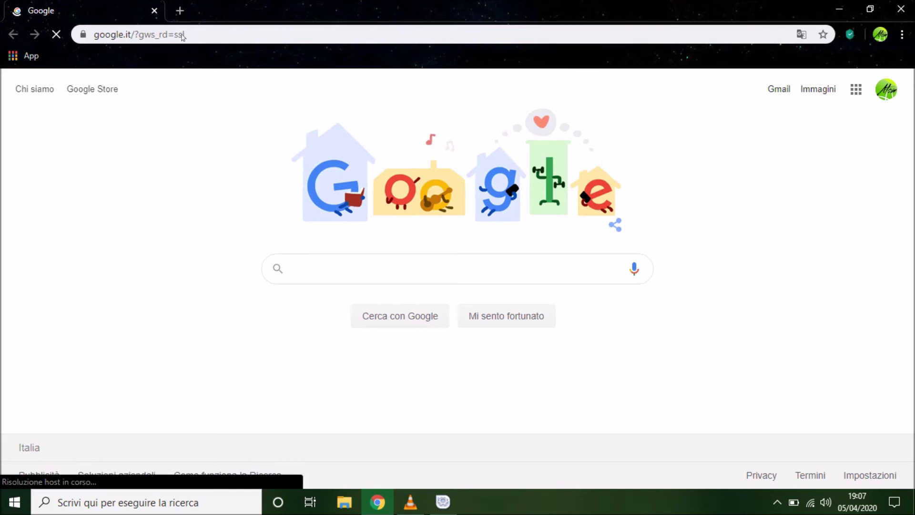
Load 127.0.0.1:8080 in Chrome to reach the Welcome to Alfresco page
click(221, 40)
text(127)
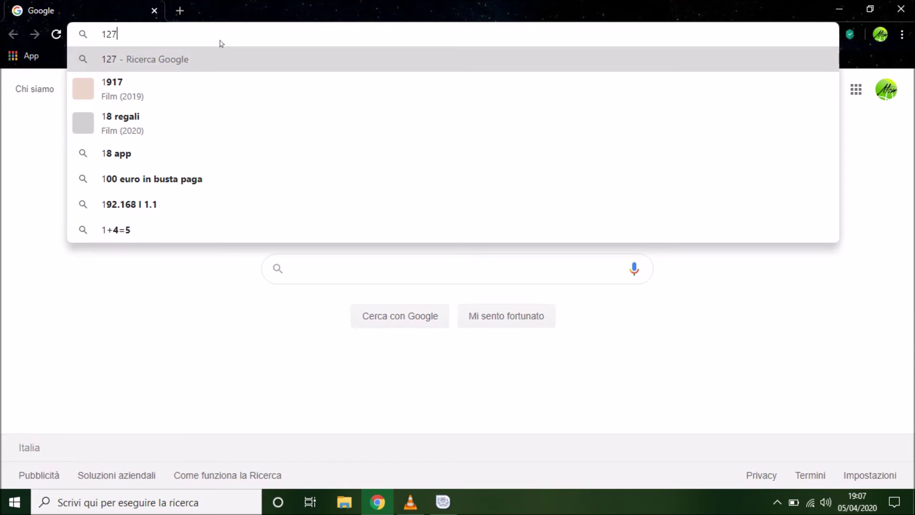
text(.0.0.)
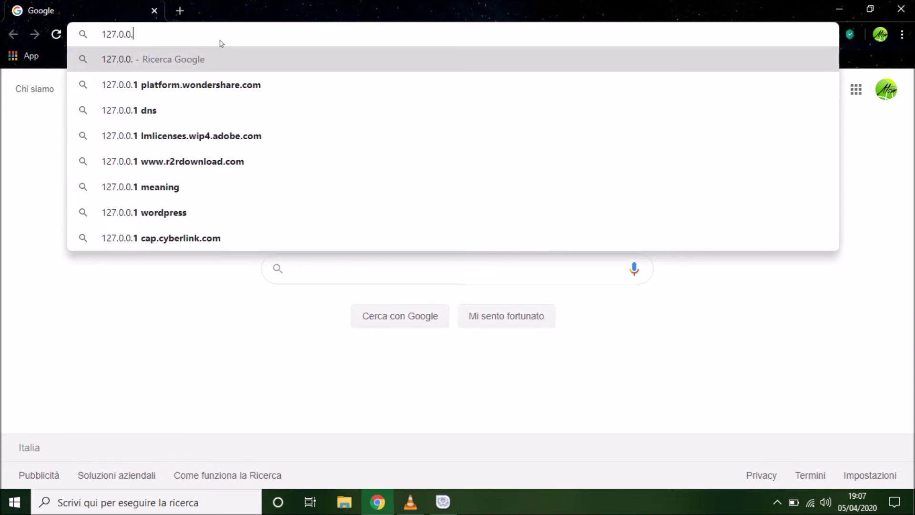
text(1)
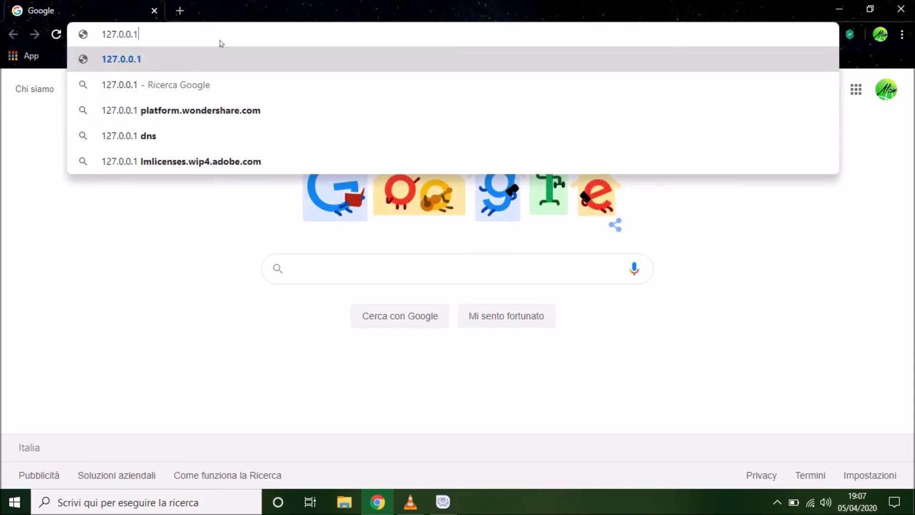
text(:8080)
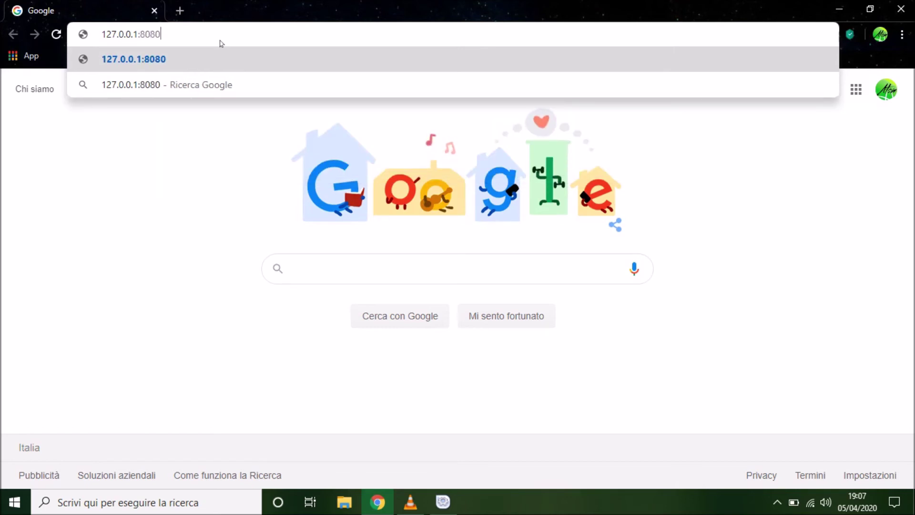
key(Return)
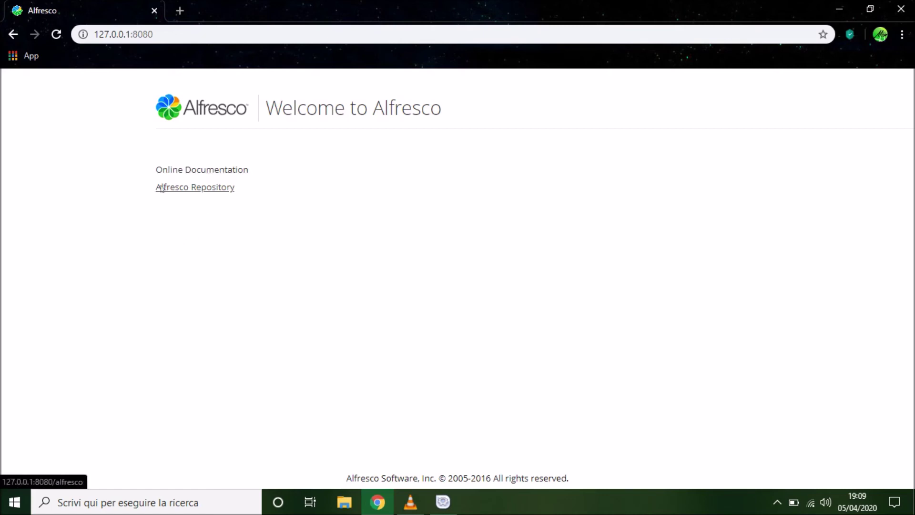
Follow the Alfresco Repository link, then Alfresco Share, to reach the Share login page
click(194, 189)
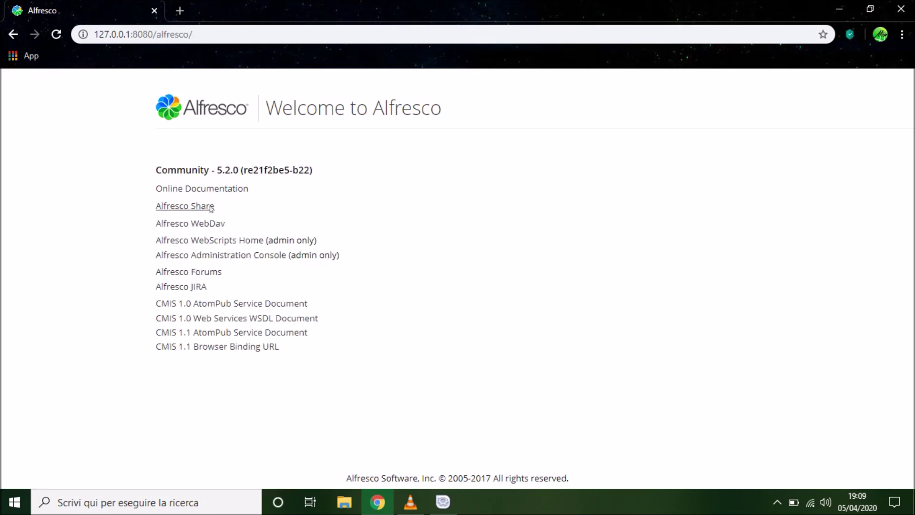
click(183, 206)
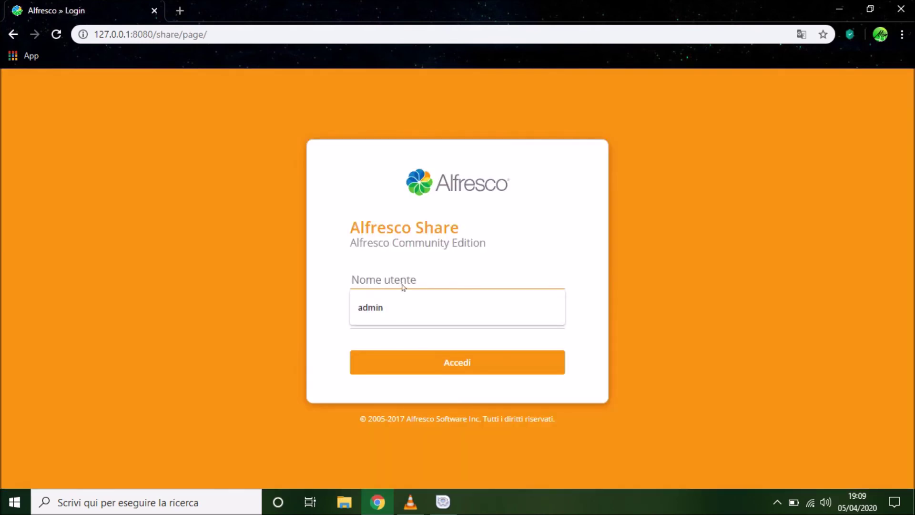
Sign in to Share with the administrator credentials, decline saving the password, and scroll the dashboard
text(admin)
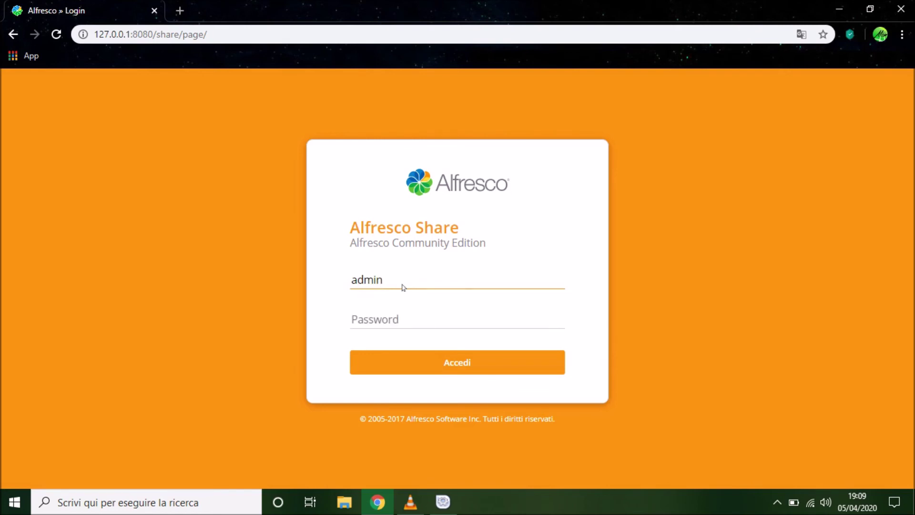
click(435, 323)
text(adm)
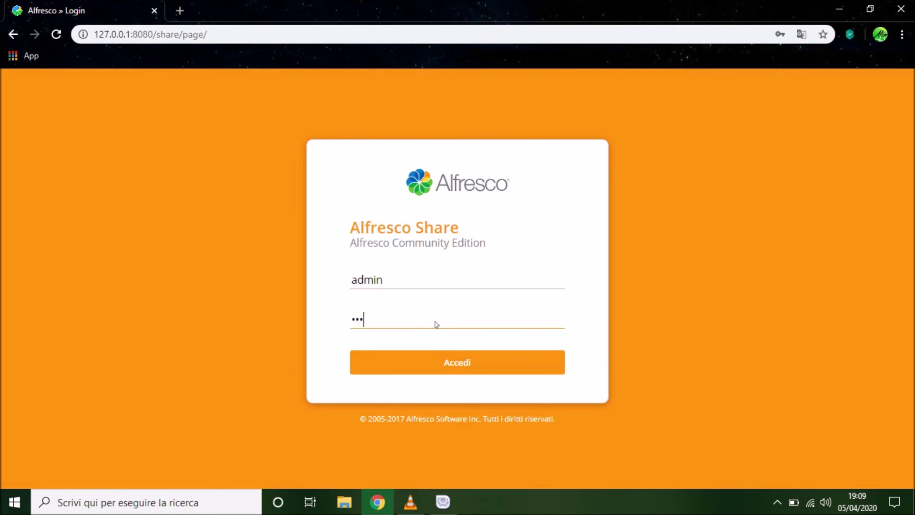
text(in)
click(459, 358)
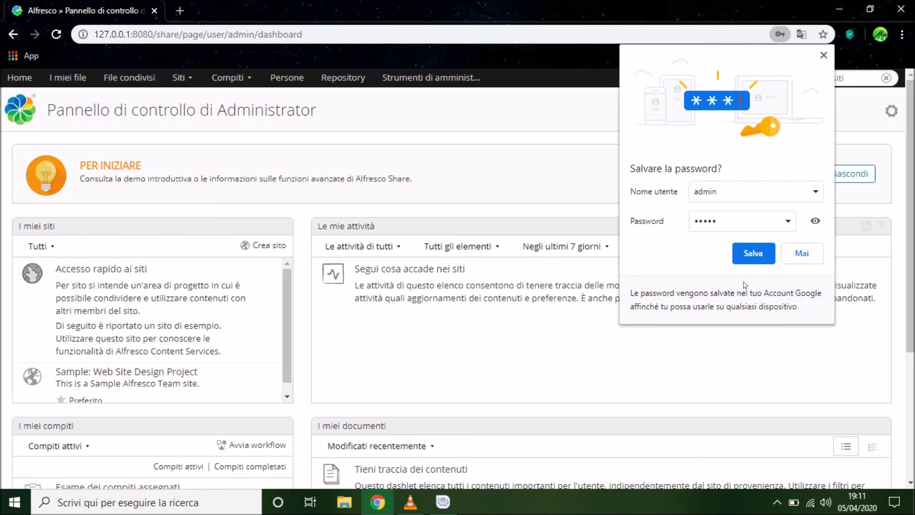
click(803, 253)
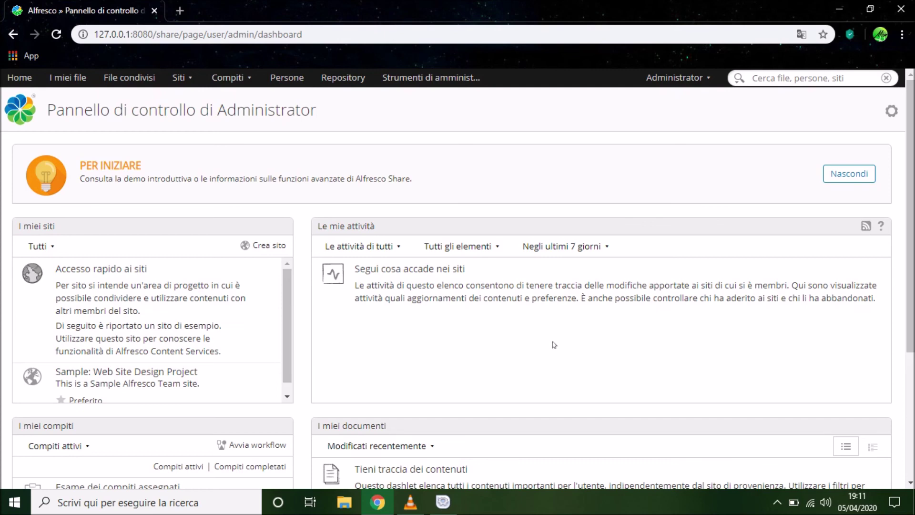
scroll(529, 358, down, 3)
scroll(529, 358, up, 3)
Log out of Alfresco Share from the Administrator menu and close Chrome
click(672, 81)
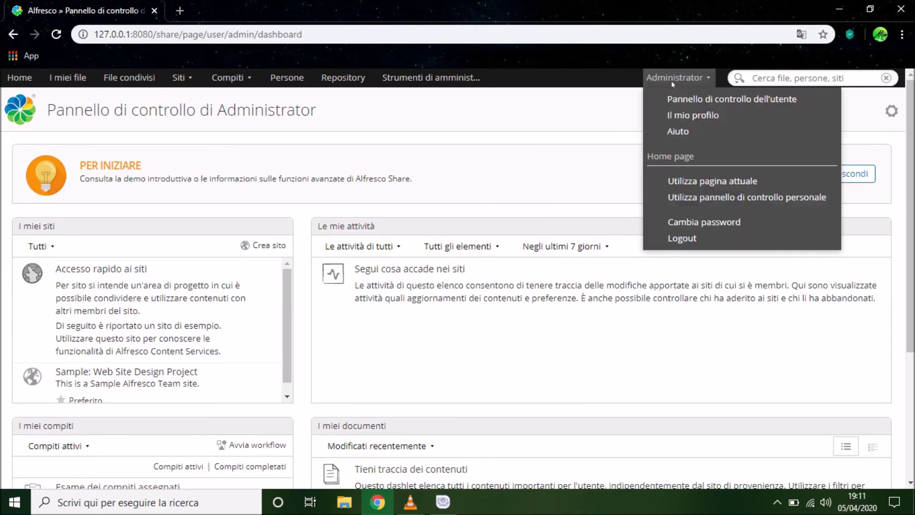
click(689, 239)
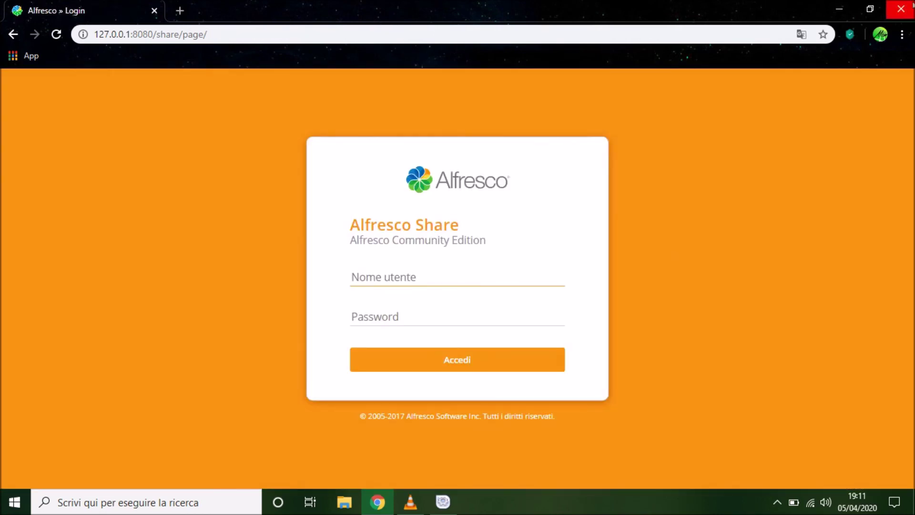
click(911, 6)
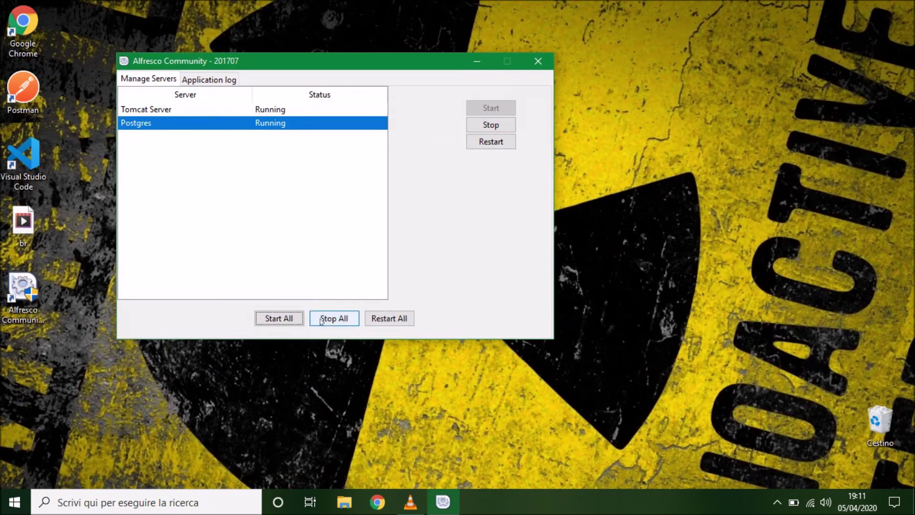
Stop Tomcat Server and Postgres using Stop All and the Postgres stop button
click(334, 321)
click(489, 126)
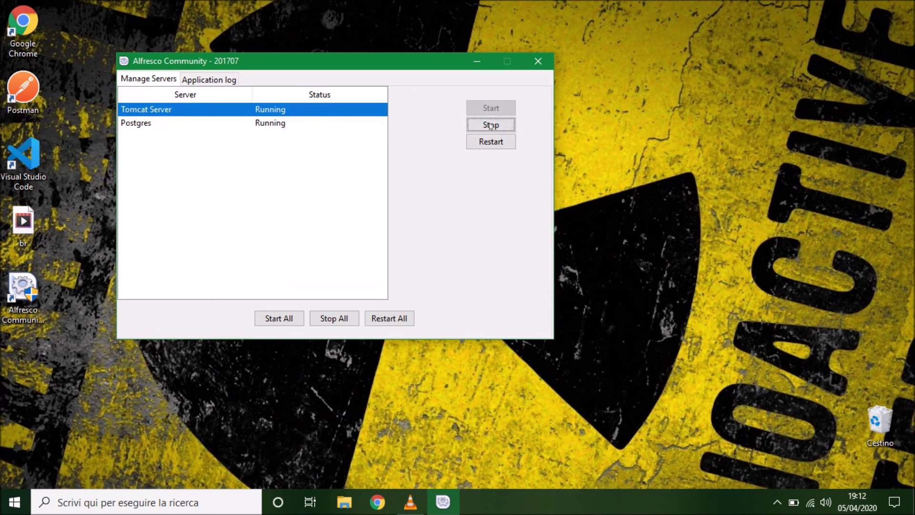
click(332, 123)
click(476, 126)
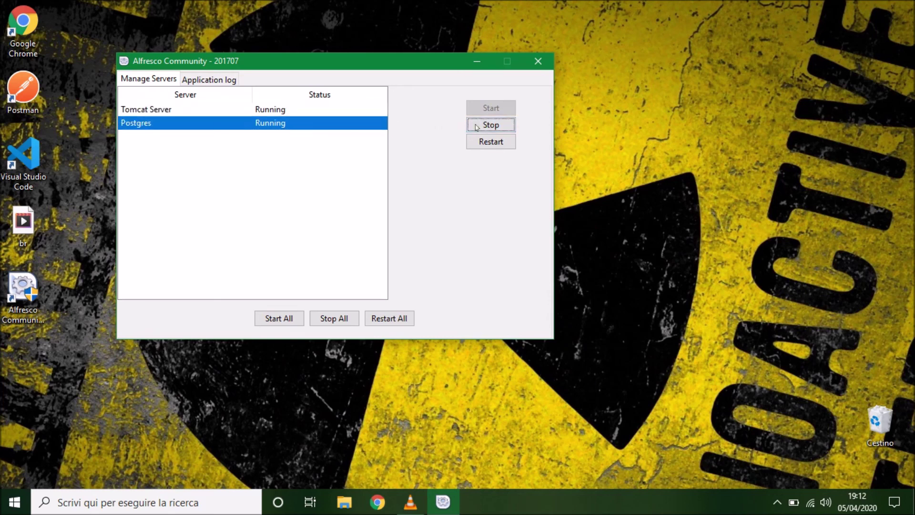
click(334, 319)
click(334, 320)
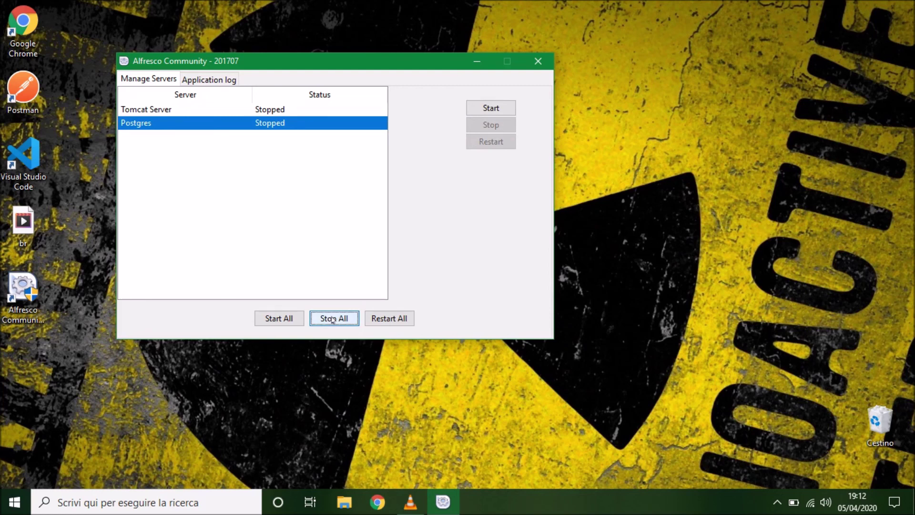
Check both servers show Stopped, then close the Manager Tool, confirming with Sì
click(281, 109)
click(333, 319)
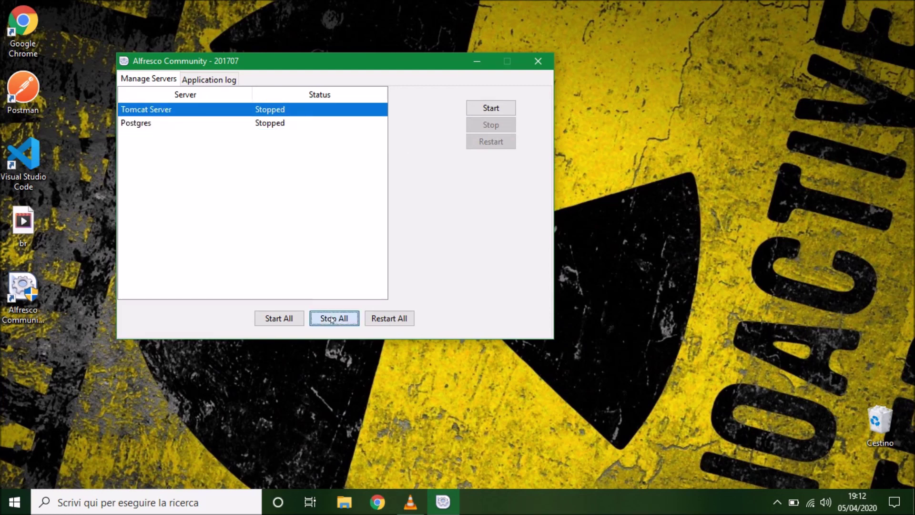
click(287, 124)
click(332, 320)
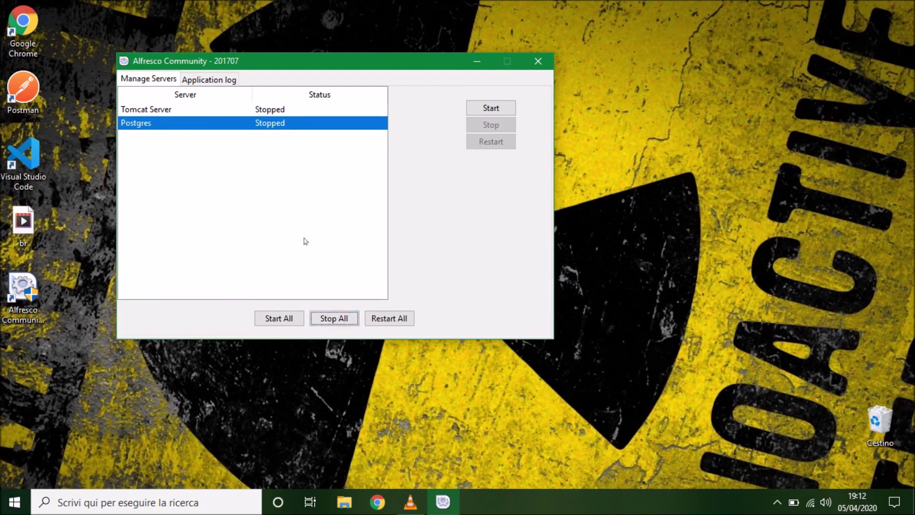
click(543, 68)
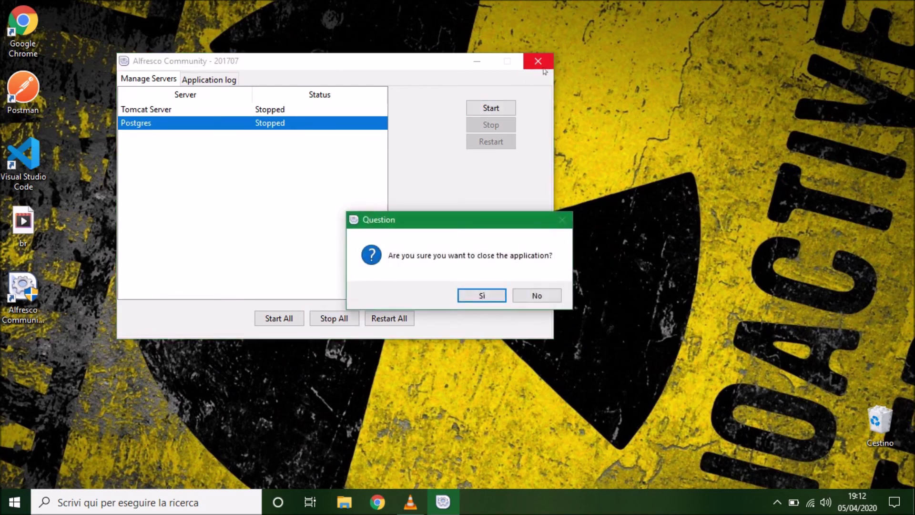
click(474, 294)
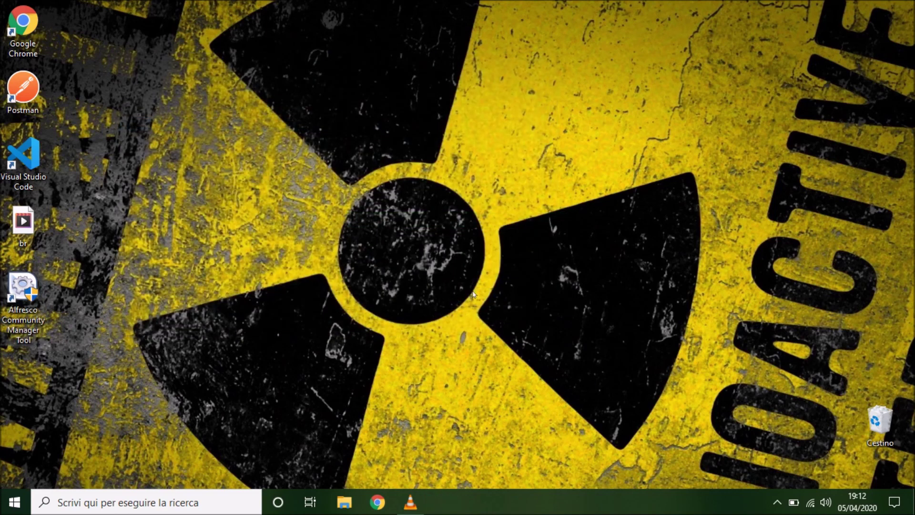